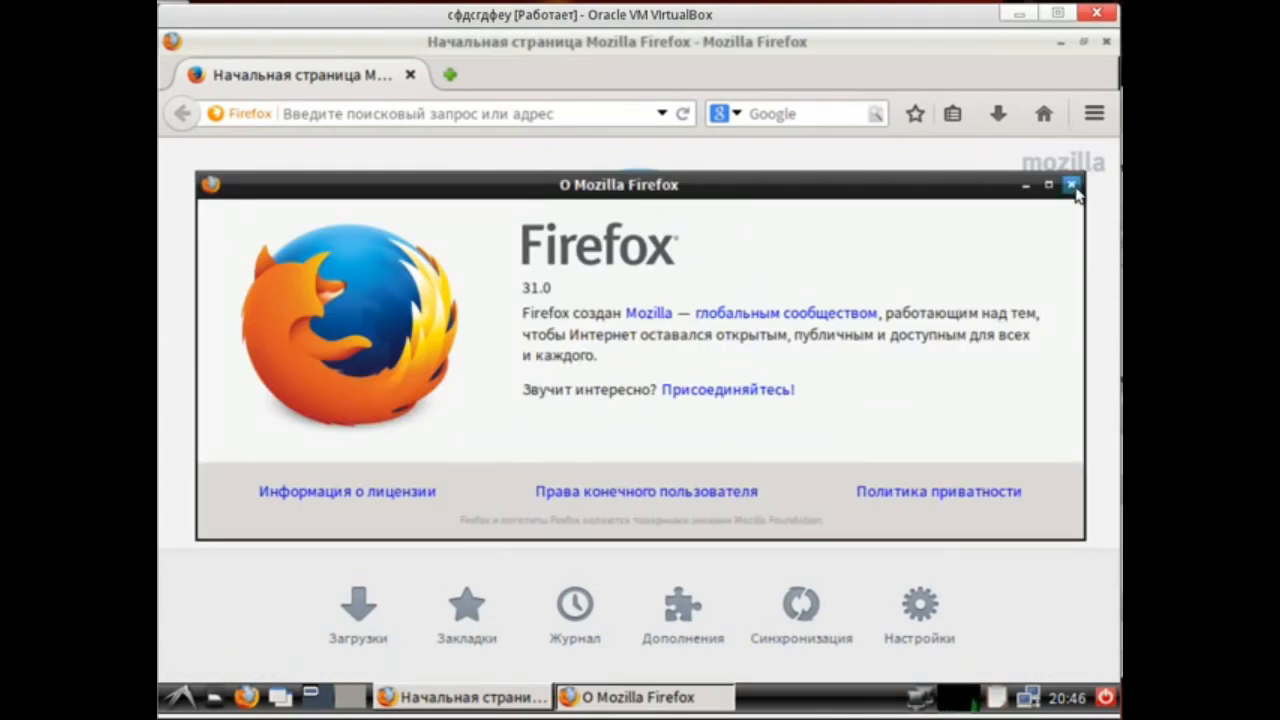
Close the Firefox window and launch ImageMagick display from the Graphics applications menu.
left_click(1071, 184)
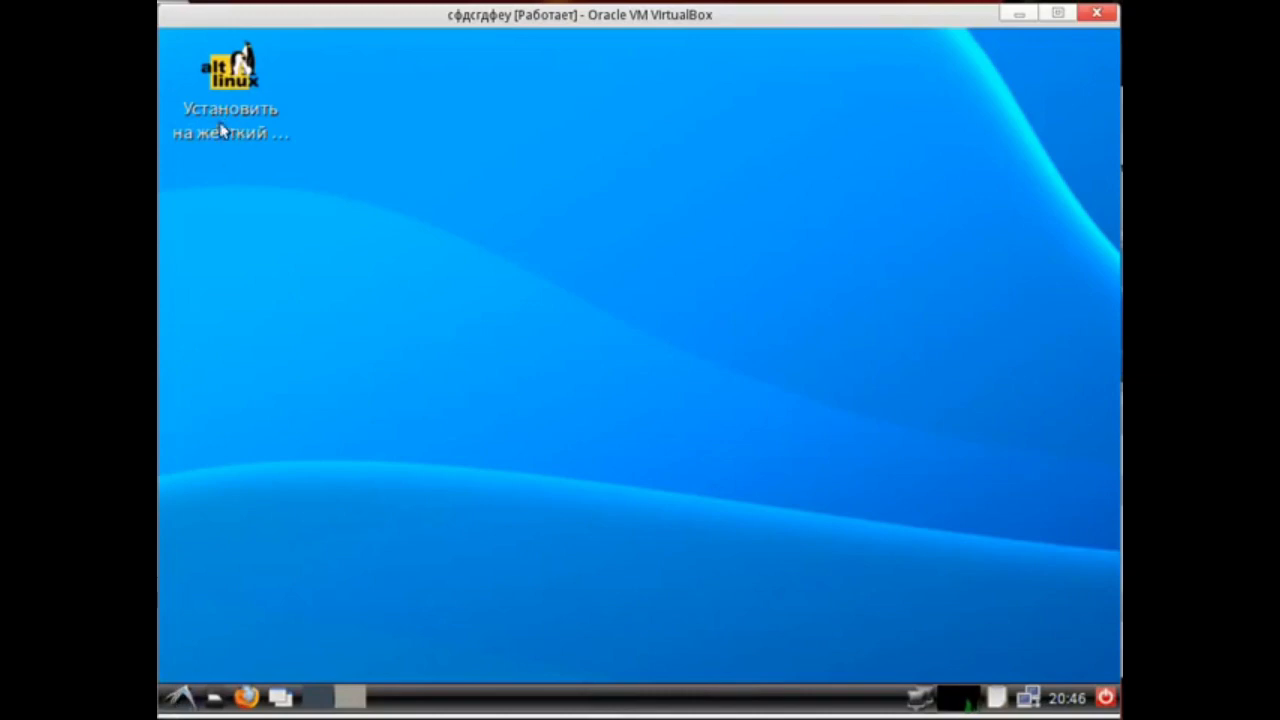
left_click(180, 697)
mouse_move(220, 470)
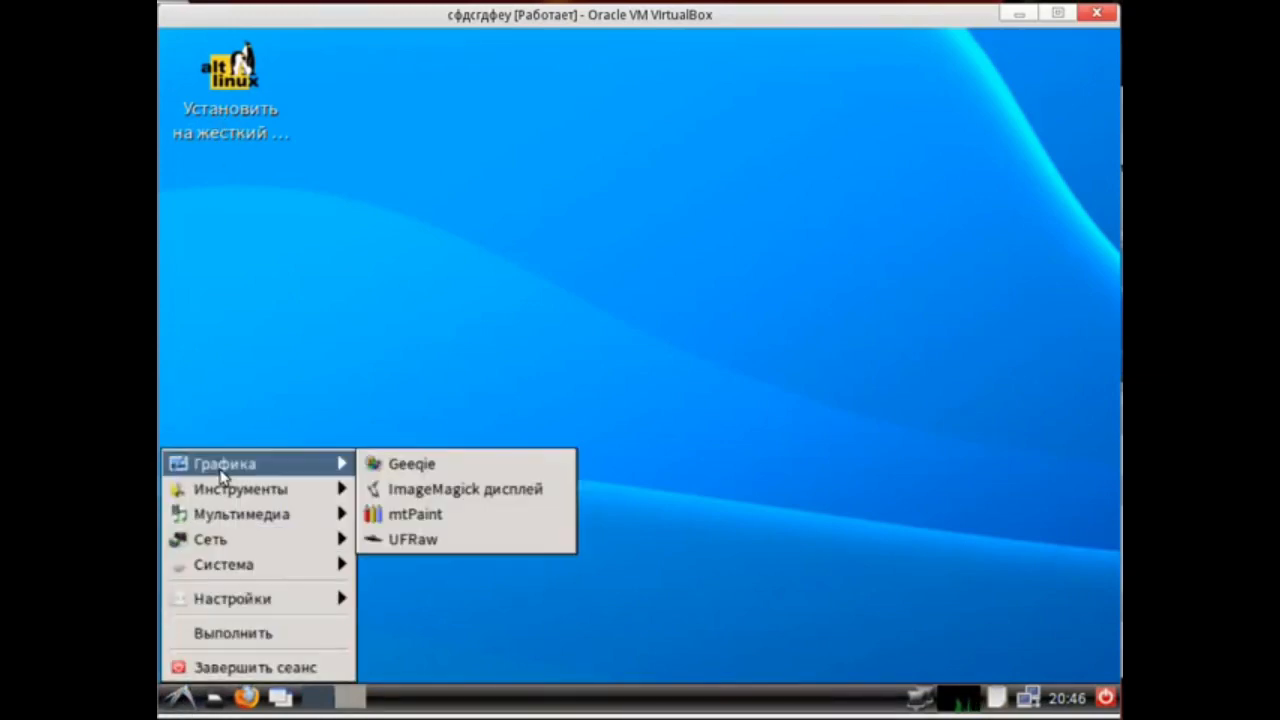
left_click(483, 465)
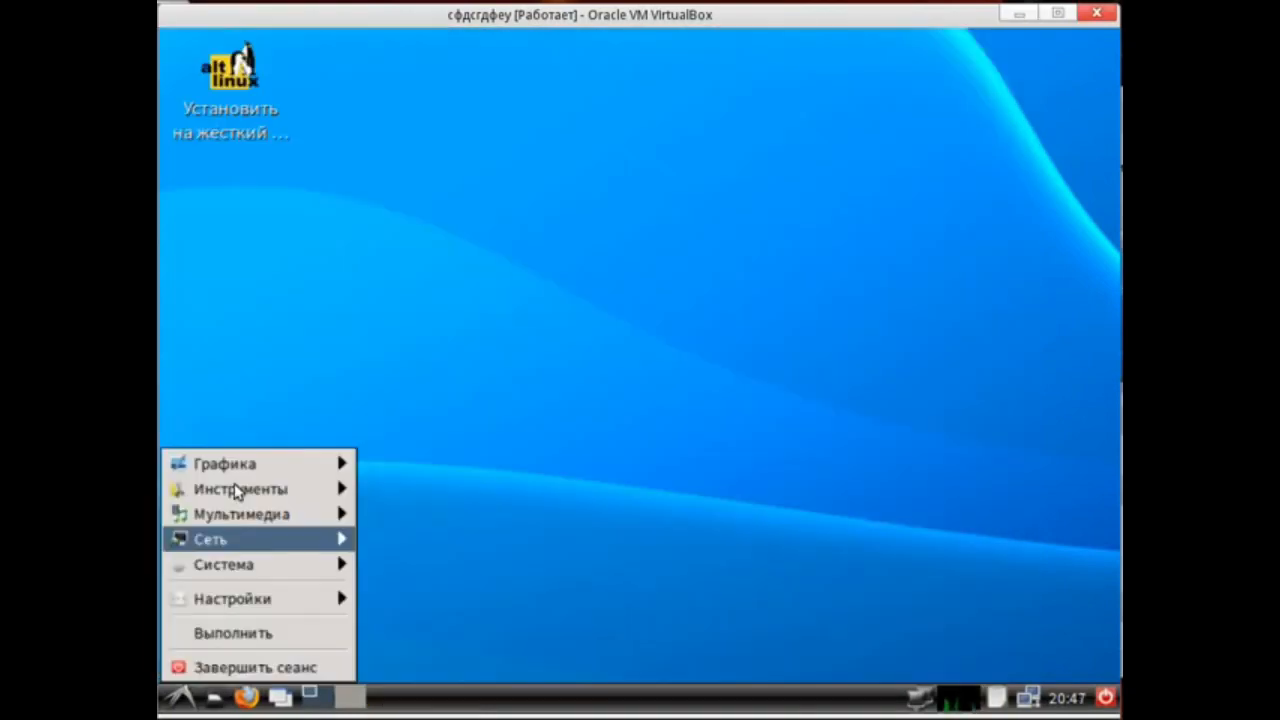
mouse_move(345, 465)
left_click(415, 490)
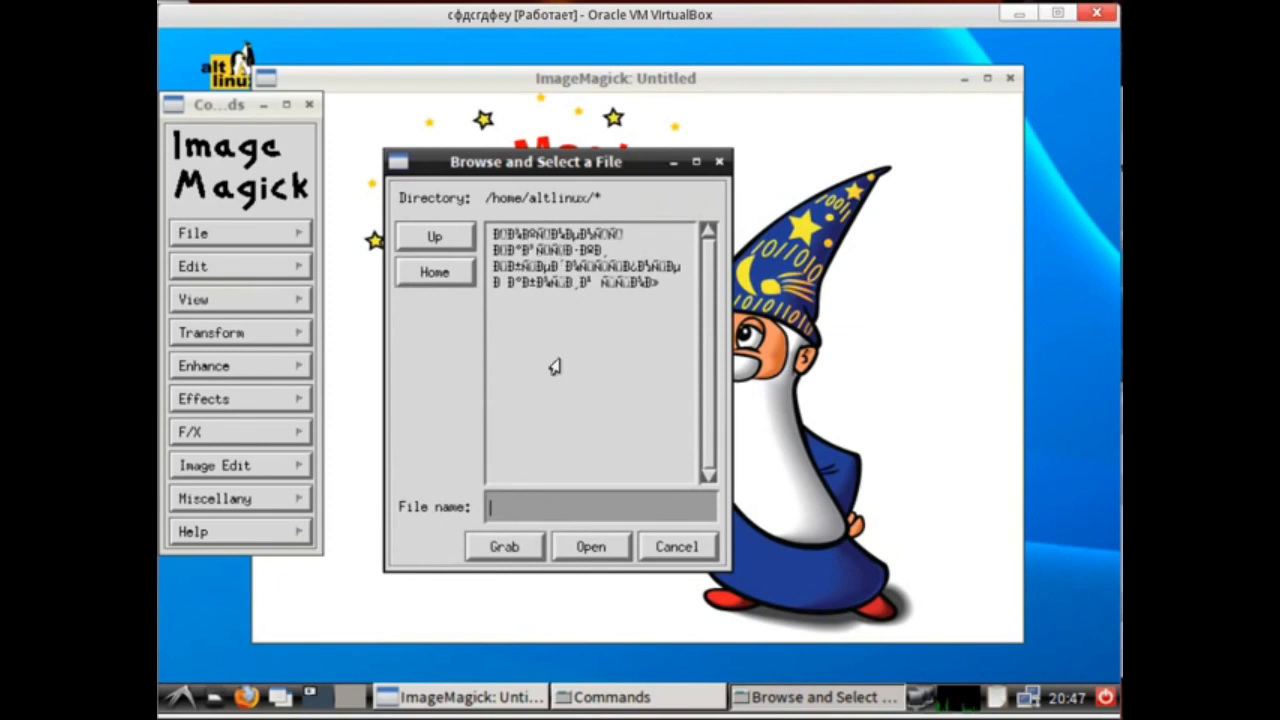
Close ImageMagick's file browser, dismiss the notice, and close the ImageMagick window.
left_click(719, 161)
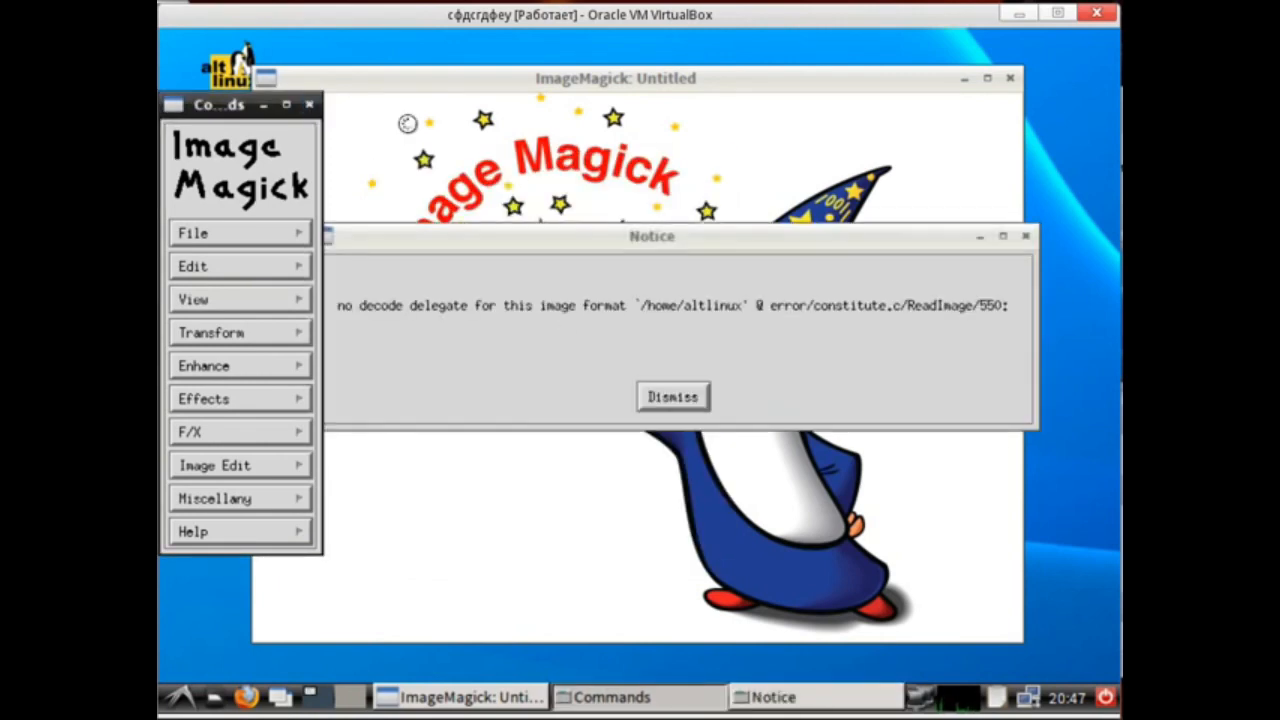
left_click(672, 396)
left_click(426, 291)
left_click(1010, 78)
Launch mtPaint from the Graphics menu and move its window.
left_click(180, 697)
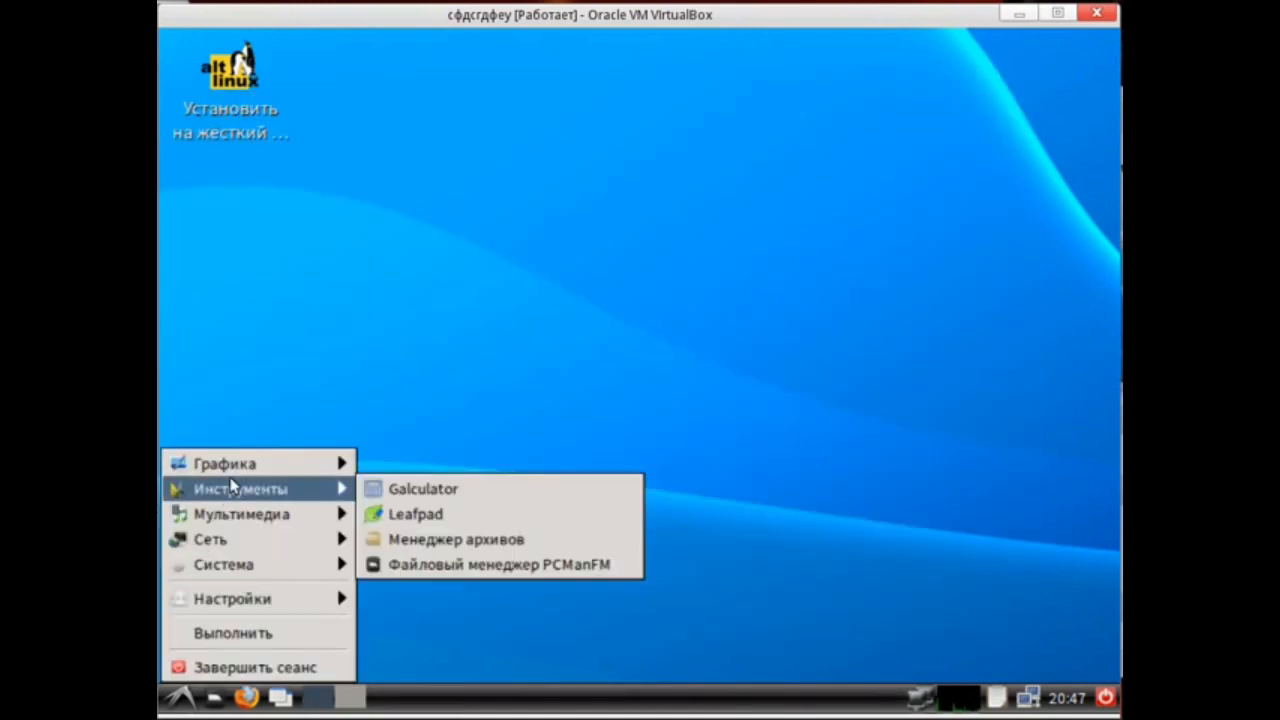
mouse_move(243, 463)
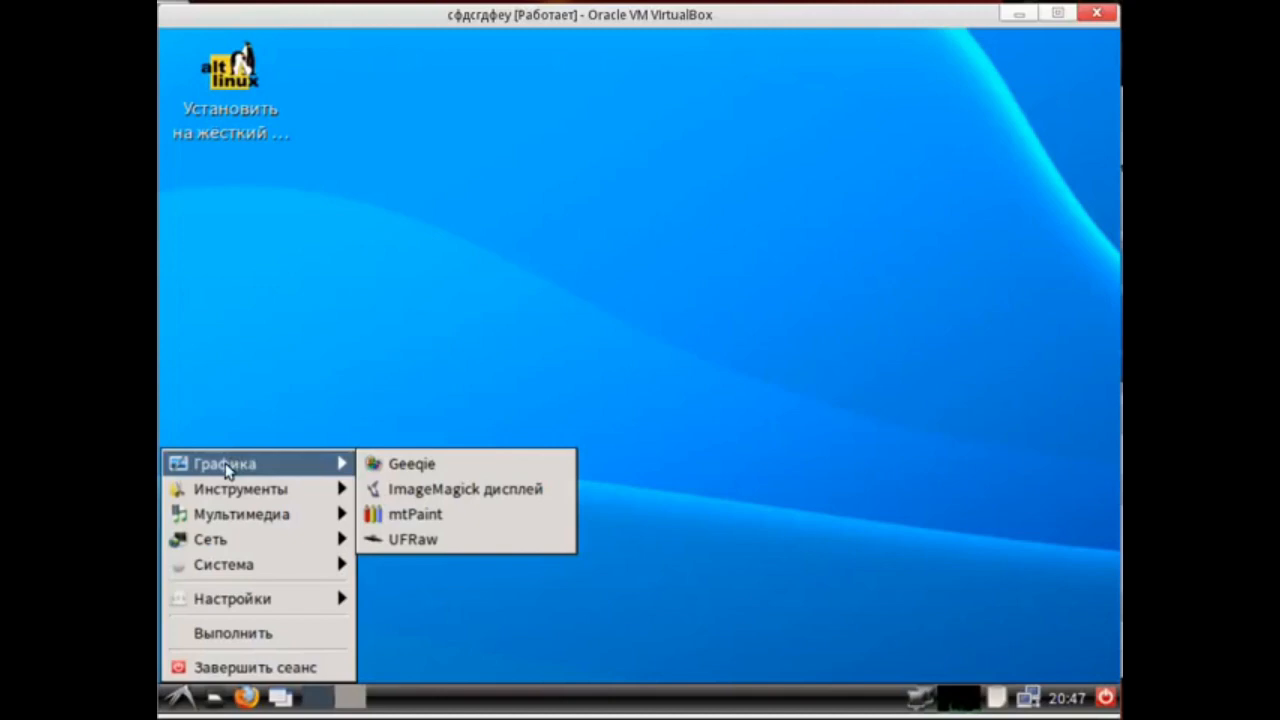
left_click(474, 513)
left_click_drag(483, 39, 488, 68)
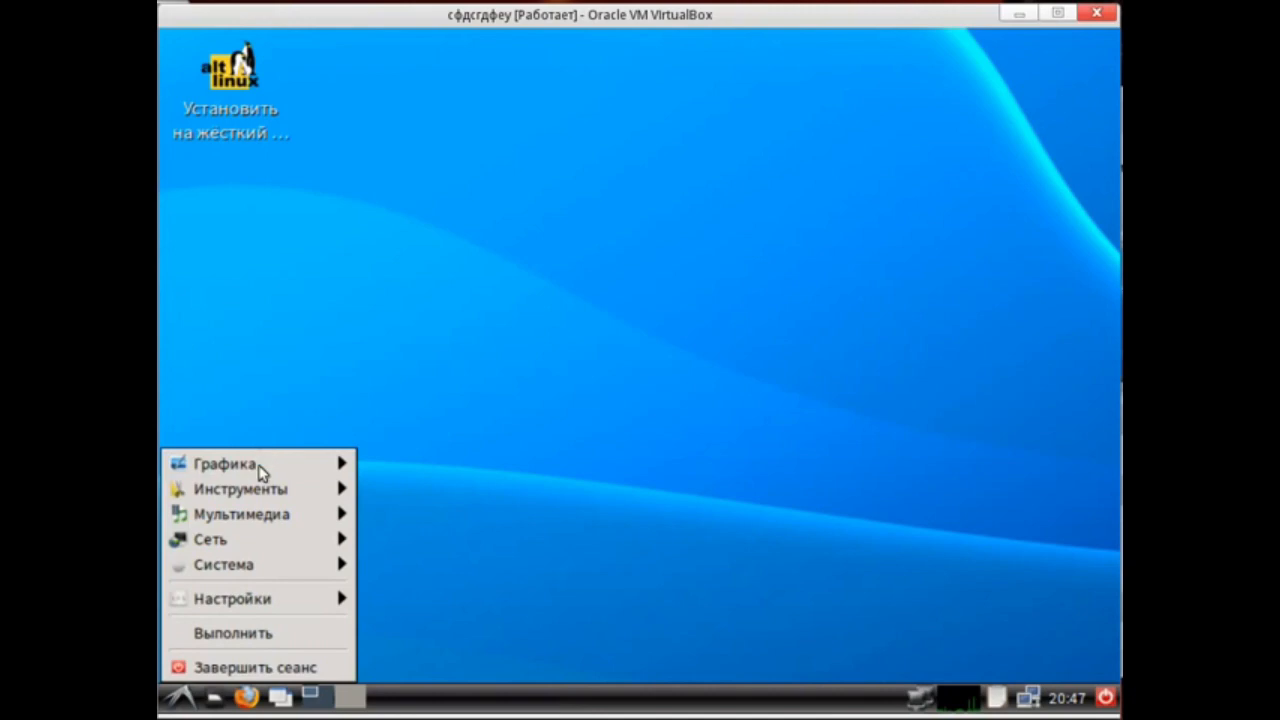
Launch UFRaw from the Graphics menu and exit it.
mouse_move(265, 468)
left_click(412, 540)
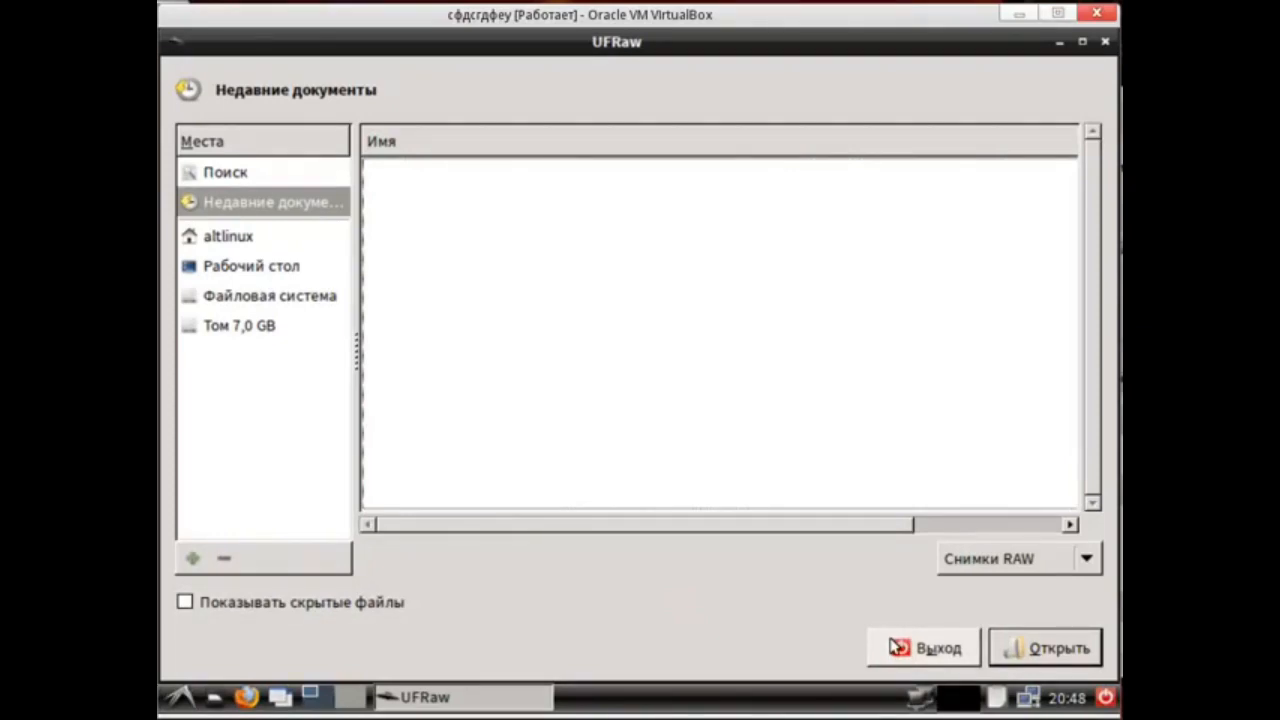
left_click(937, 655)
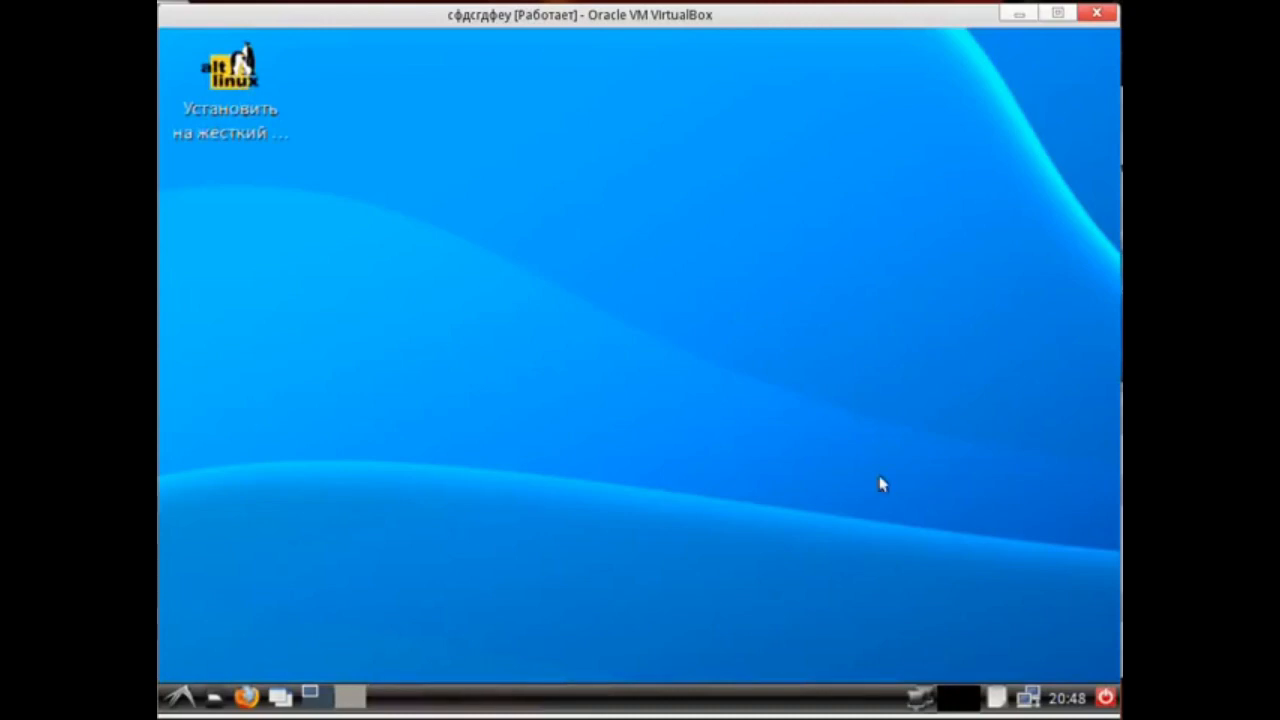
Launch the Leafpad text editor from the Tools menu.
left_click(175, 697)
mouse_move(251, 489)
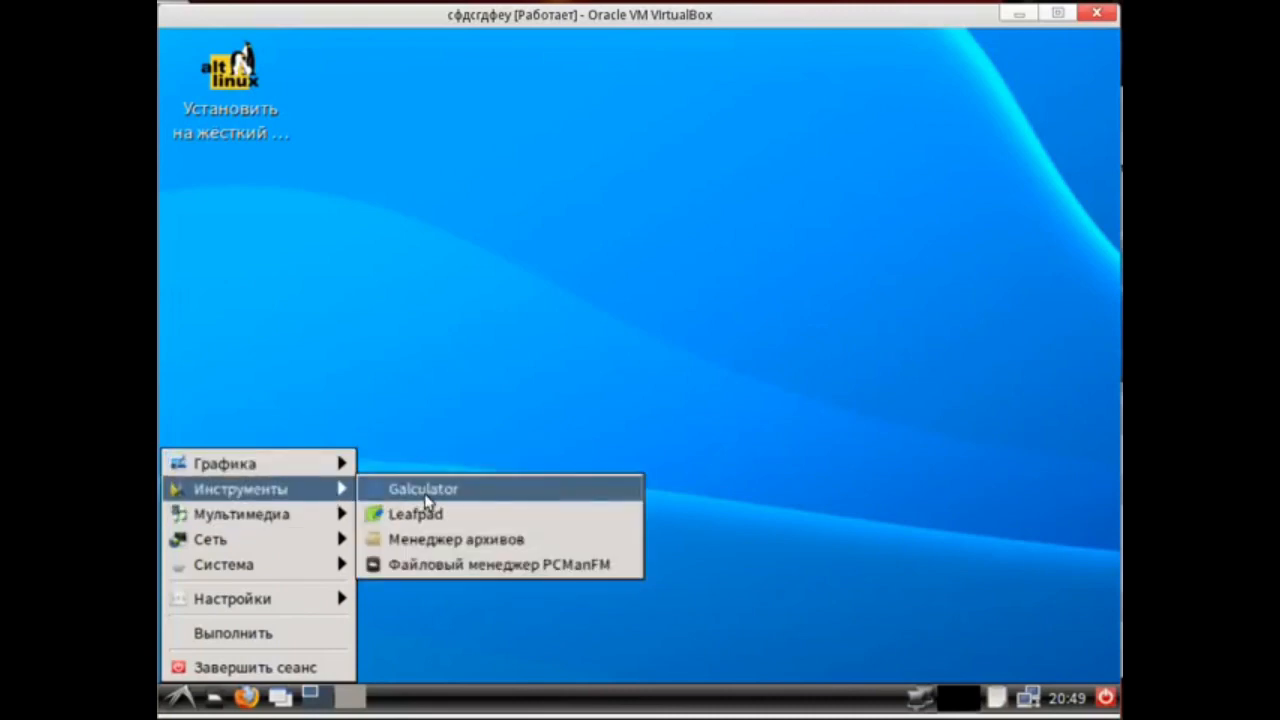
left_click(480, 524)
Open the DeaDBeeF player's About window, then close it and the player.
left_click_drag(626, 294, 341, 234)
left_click(580, 221)
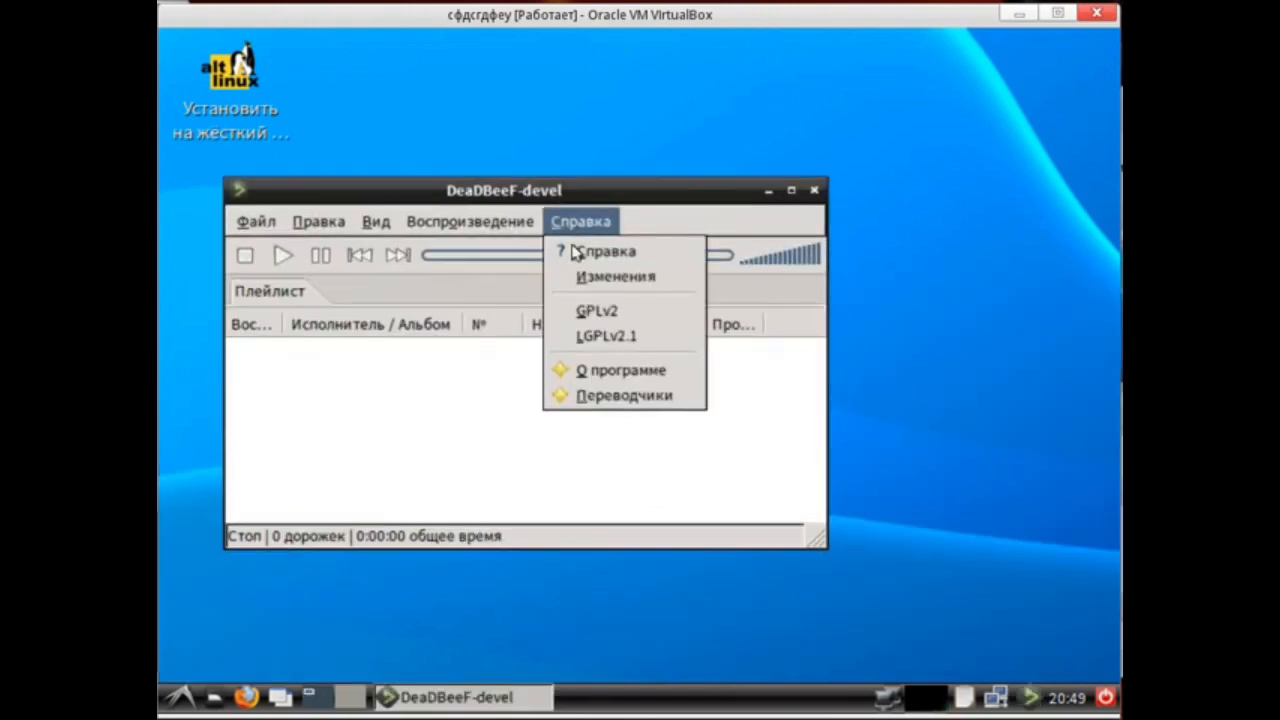
left_click(590, 370)
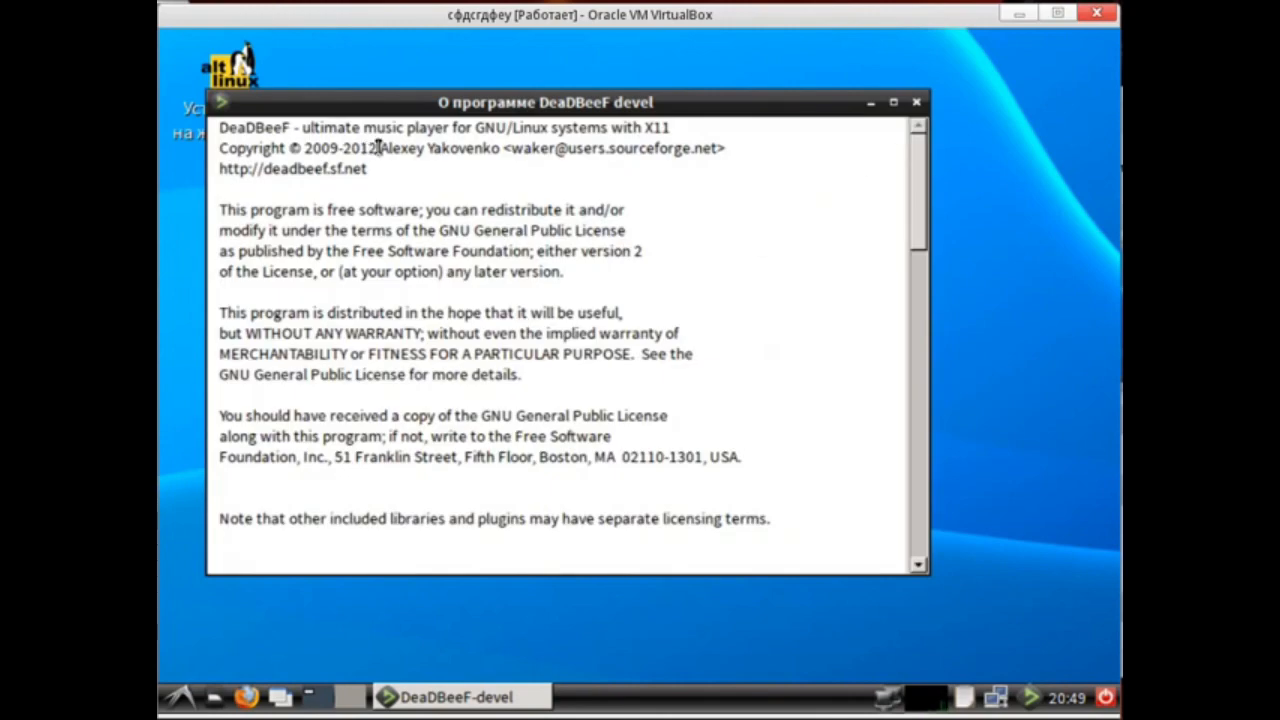
left_click(916, 102)
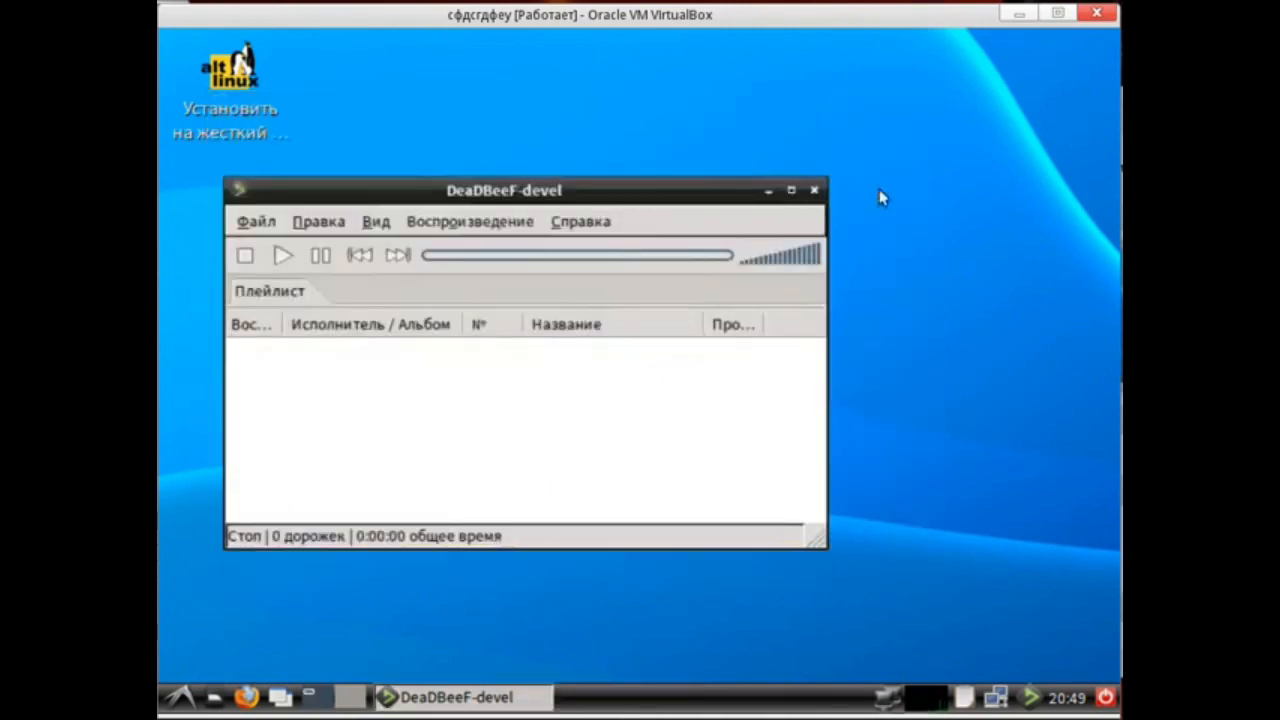
left_click(814, 189)
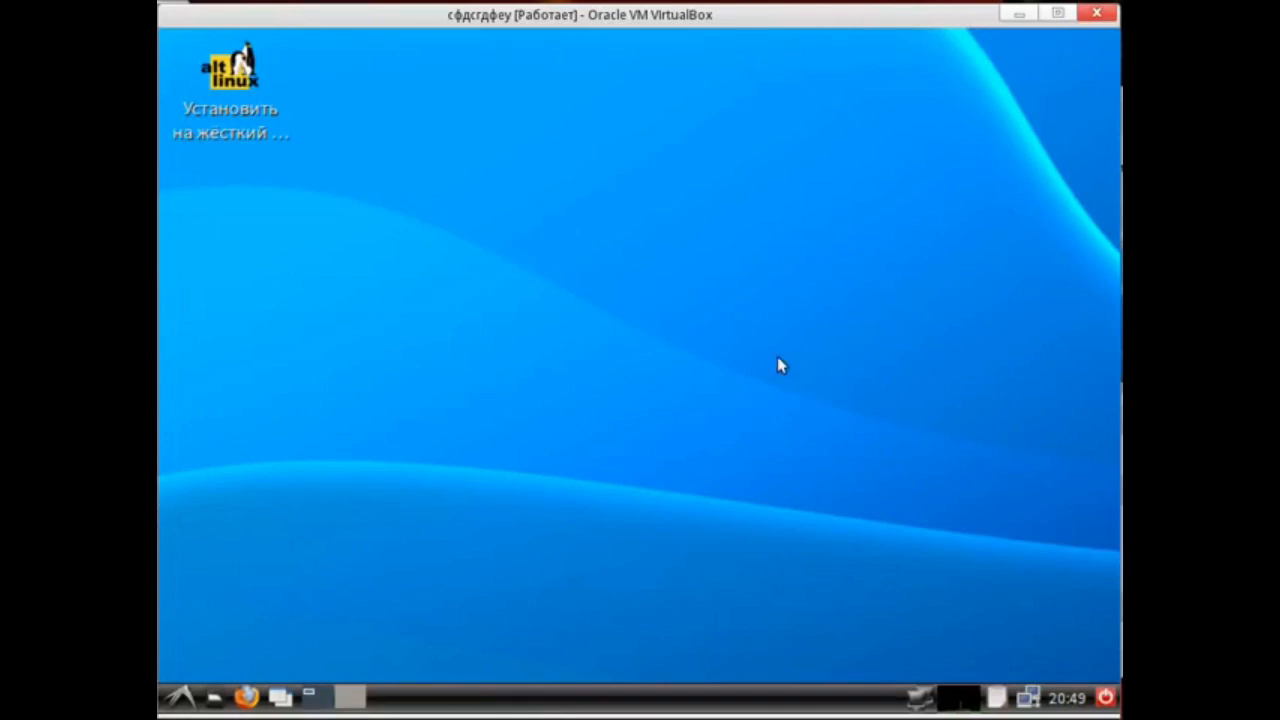
Browse the Graphics, Network and System submenus and launch the hard-disk installer from the System menu.
left_click(180, 697)
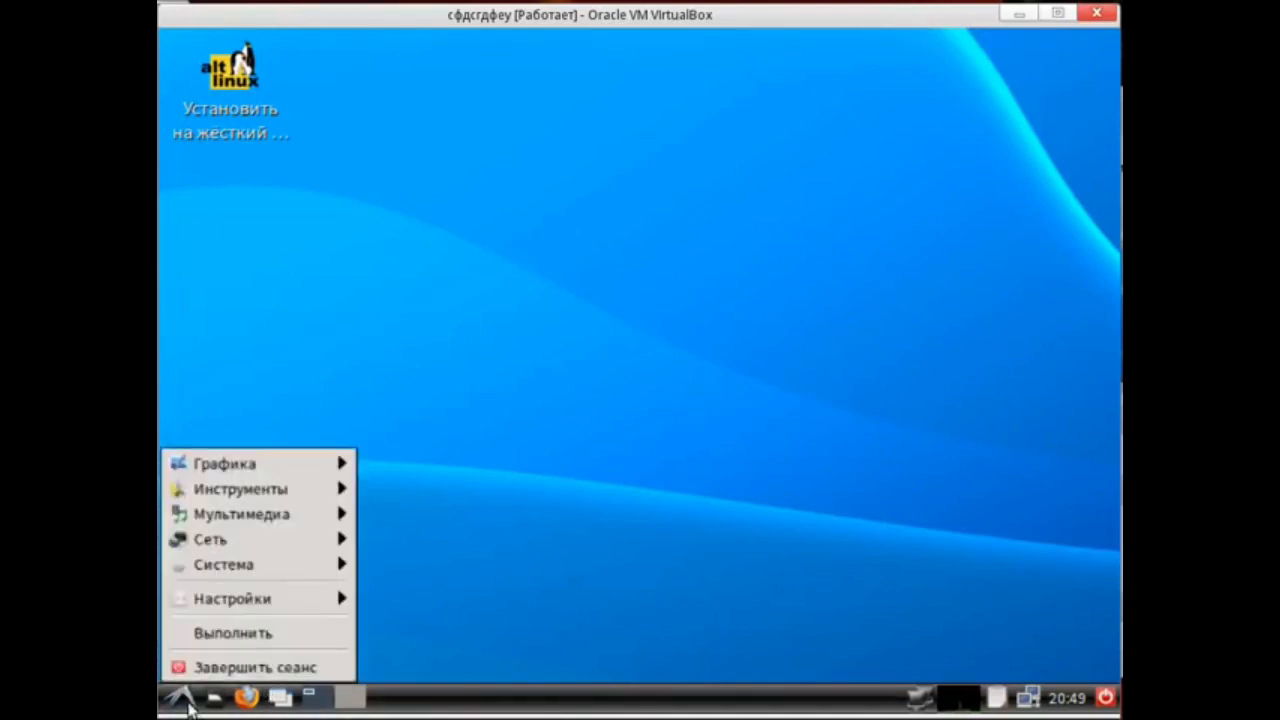
mouse_move(242, 460)
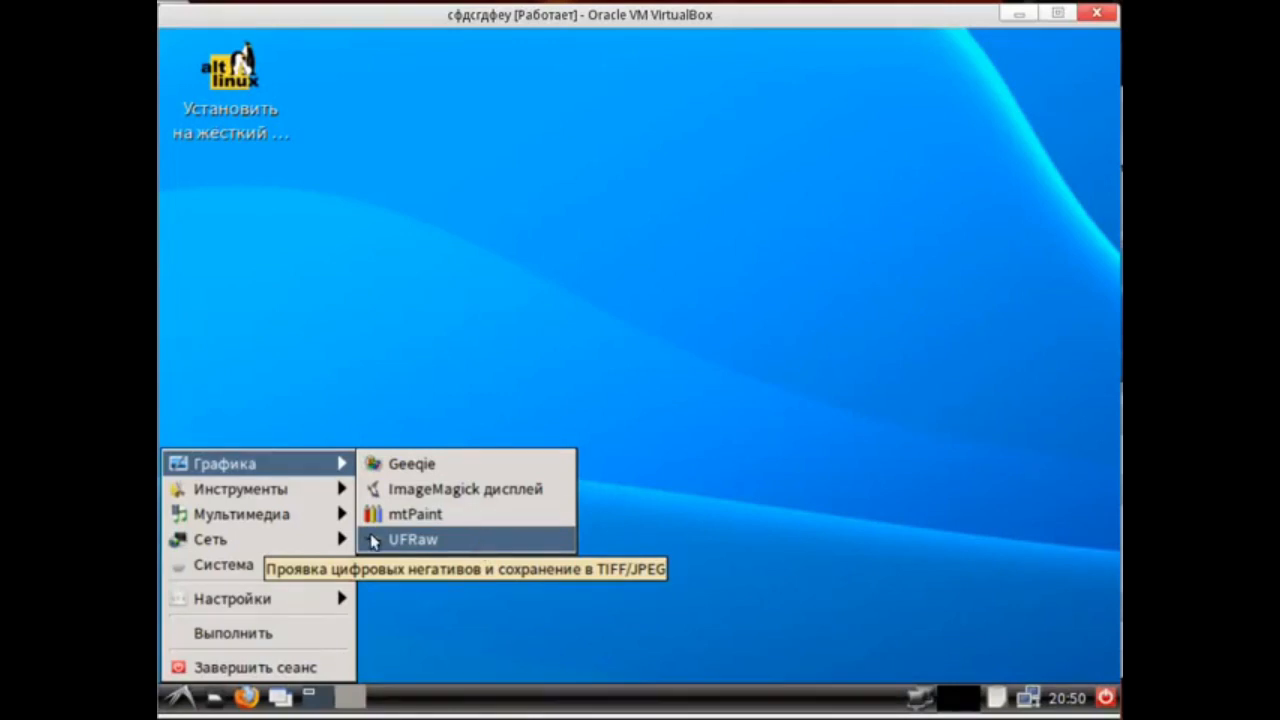
mouse_move(290, 543)
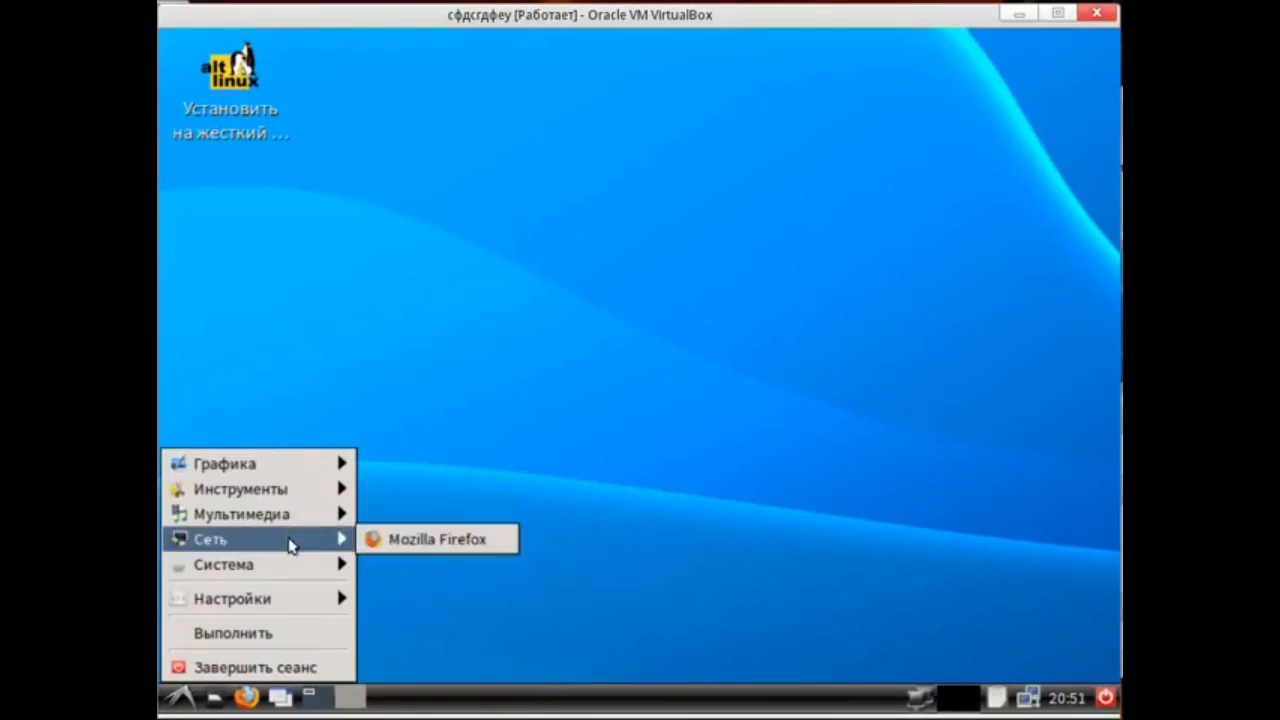
mouse_move(298, 570)
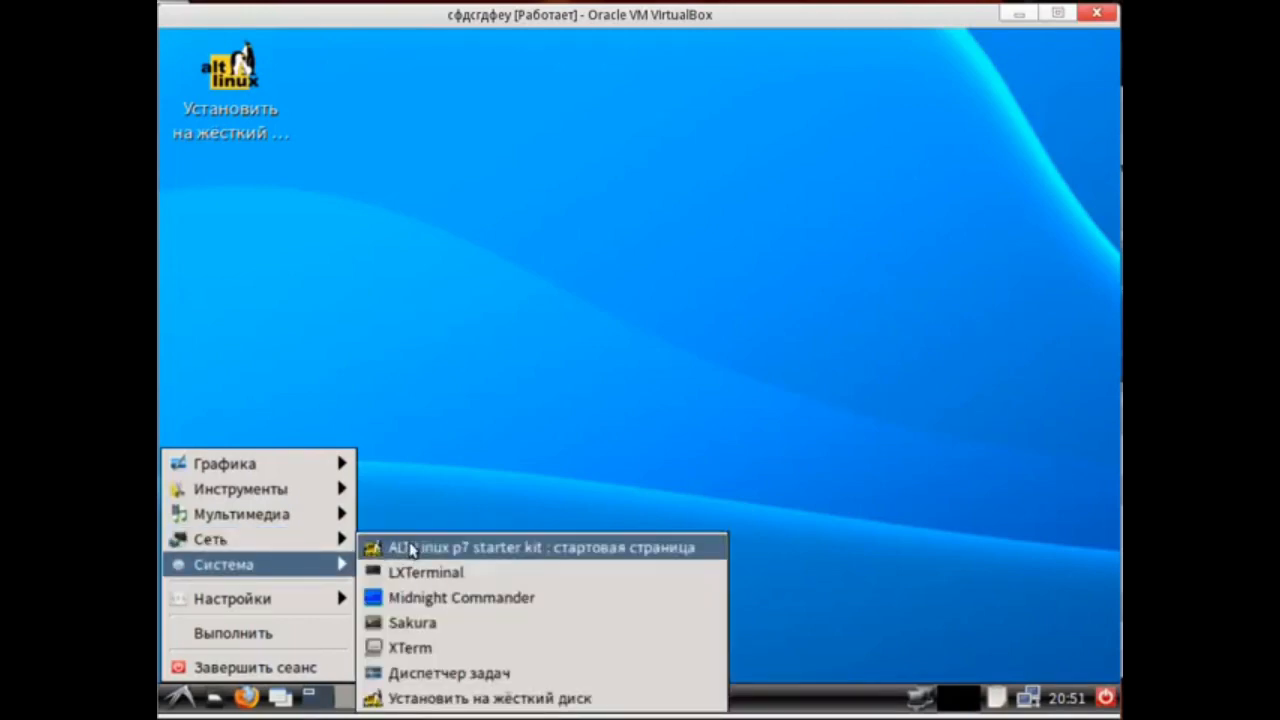
left_click(414, 622)
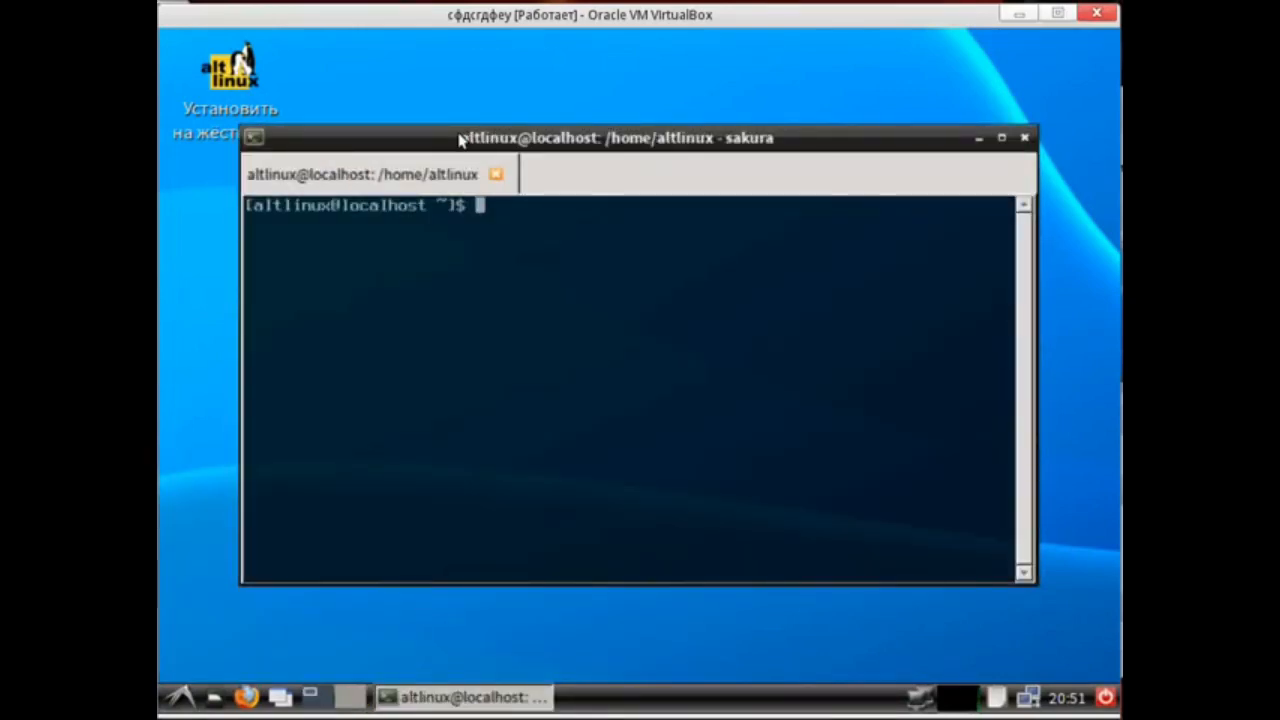
Launch the Task Manager from the System menu and move its window up.
left_click_drag(468, 138, 506, 172)
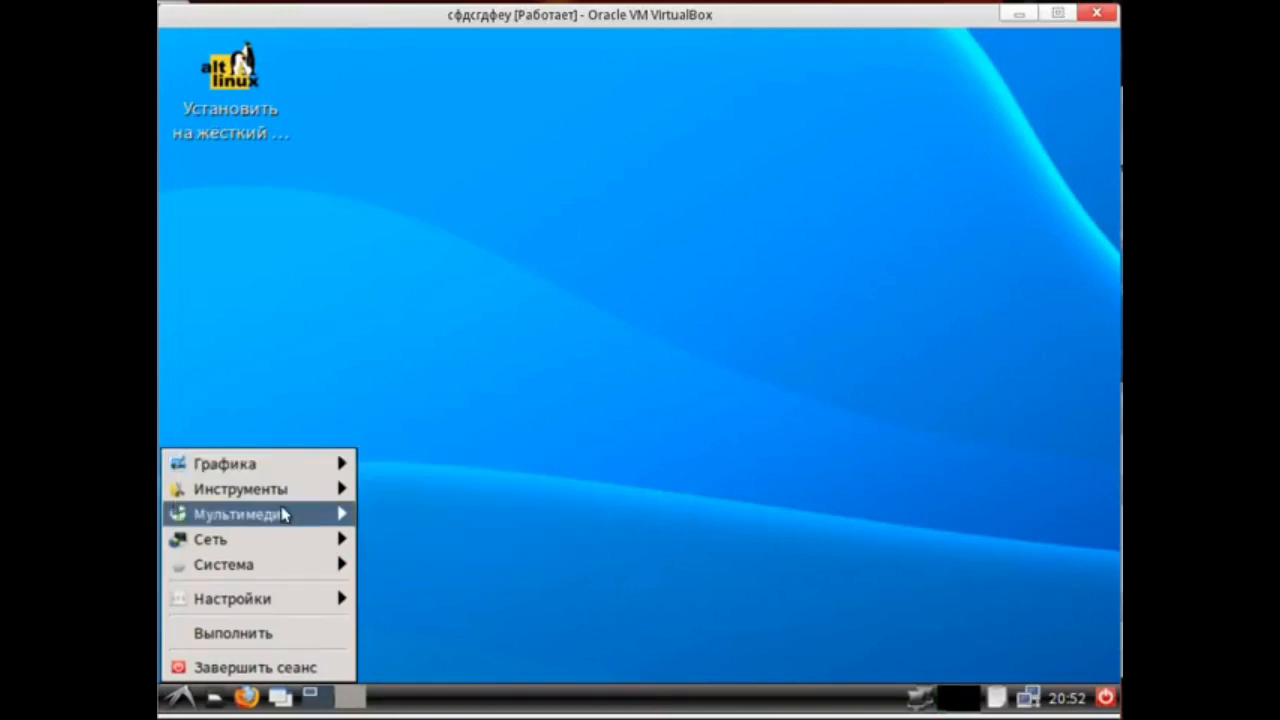
mouse_move(284, 514)
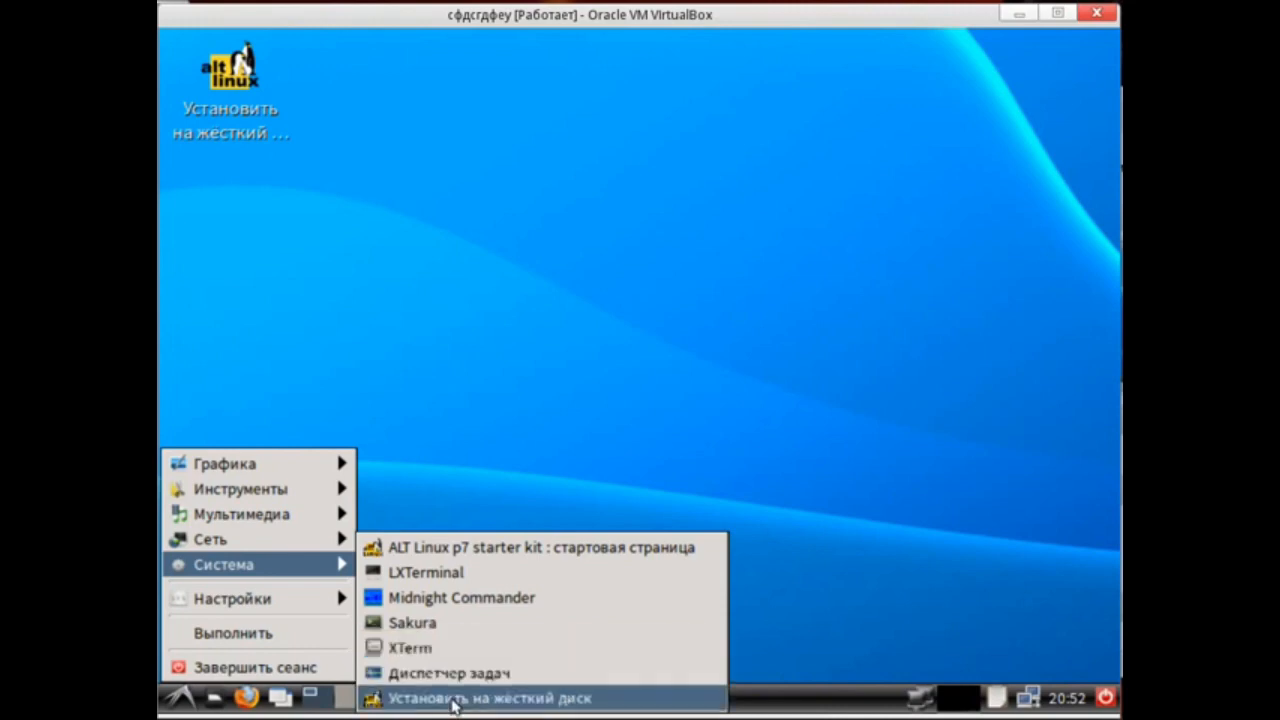
left_click(450, 676)
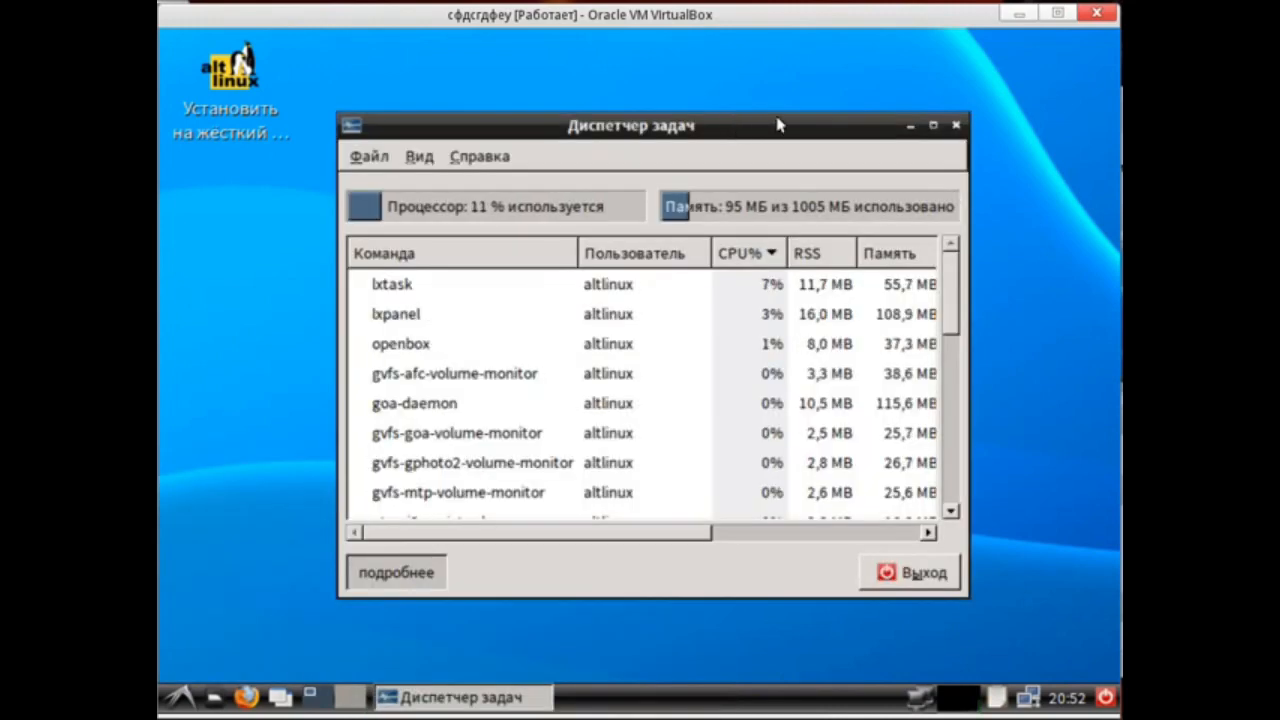
left_click_drag(709, 132, 798, 75)
Launch the Synaptic package manager from the Settings > Personal menu.
left_click(178, 697)
mouse_move(243, 566)
mouse_move(240, 598)
mouse_move(450, 598)
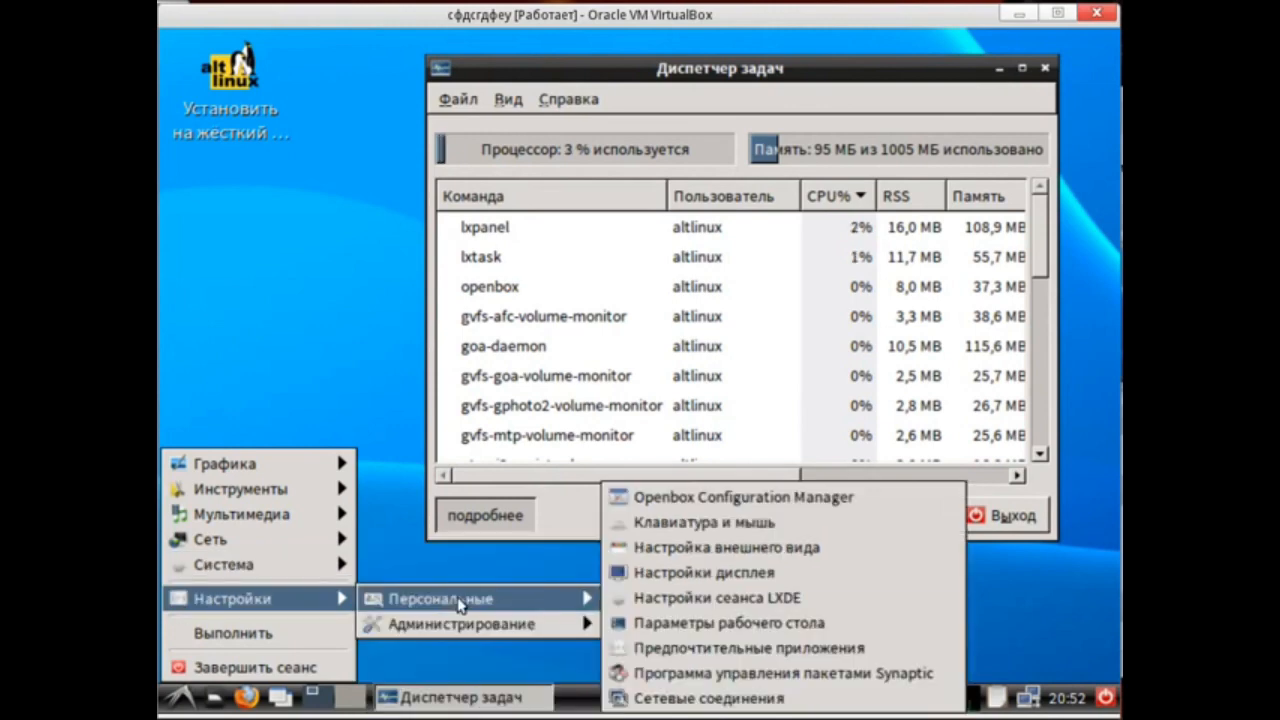
left_click(680, 673)
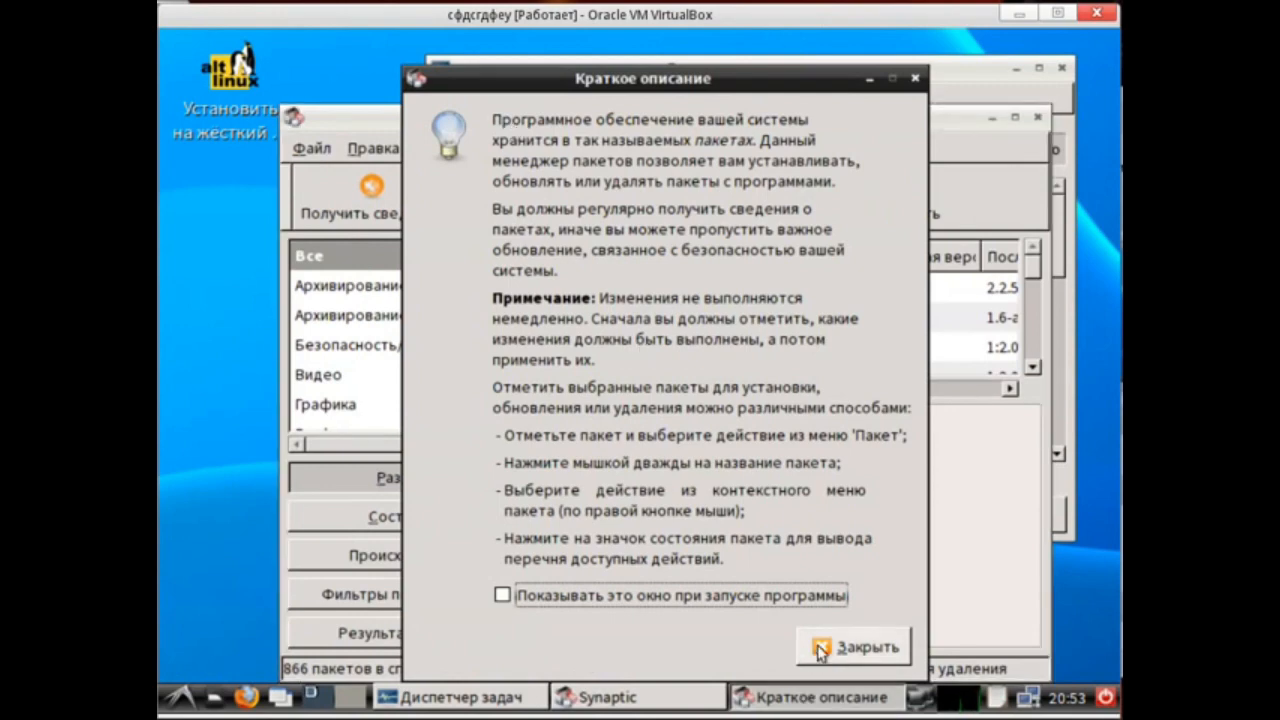
Enable the first two ftp.altlinux.org p7 repositories in Synaptic's repository settings and confirm.
left_click(820, 648)
left_click(474, 113)
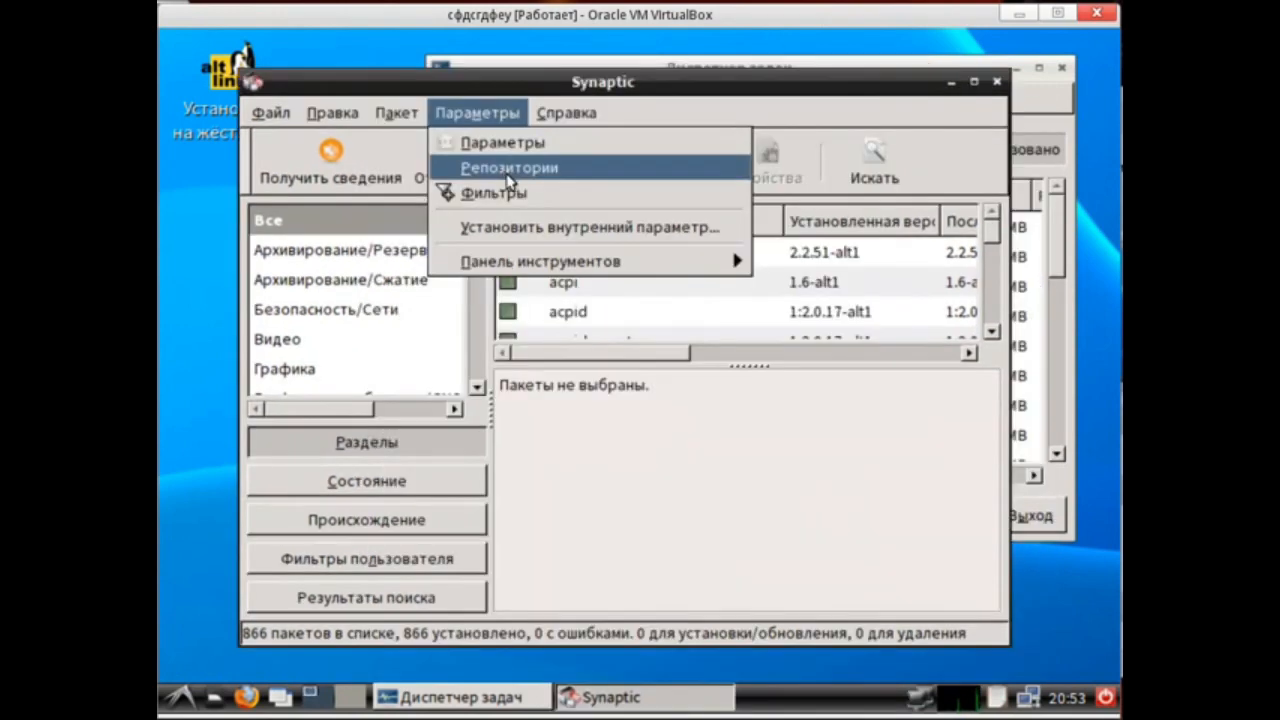
left_click(480, 166)
left_click(312, 233)
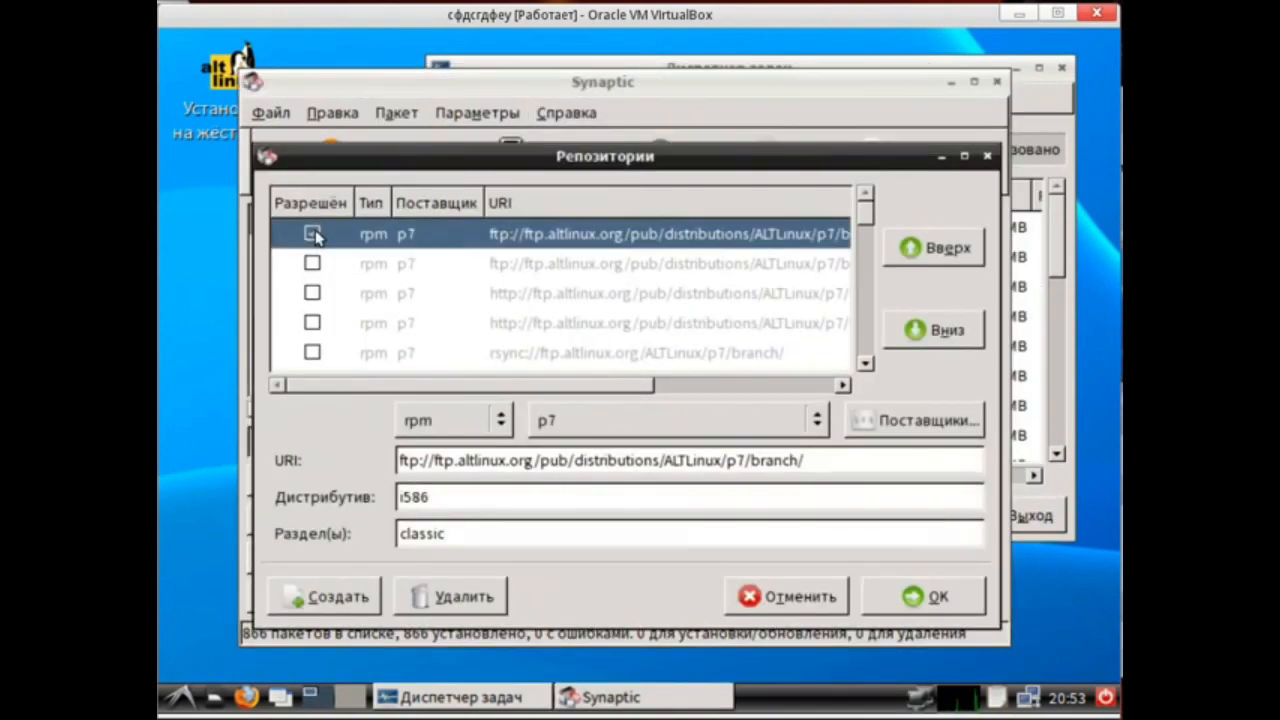
left_click(312, 263)
left_click(884, 600)
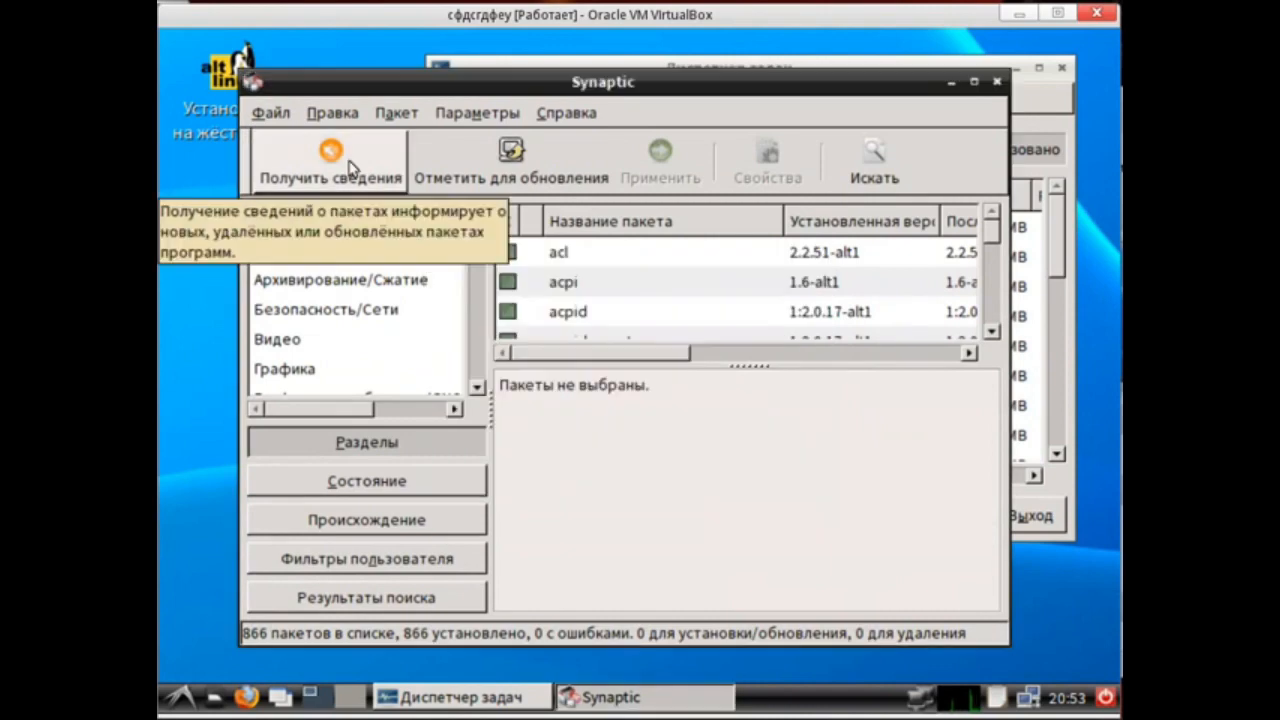
Reload the package information and browse the package list columns.
left_click(351, 163)
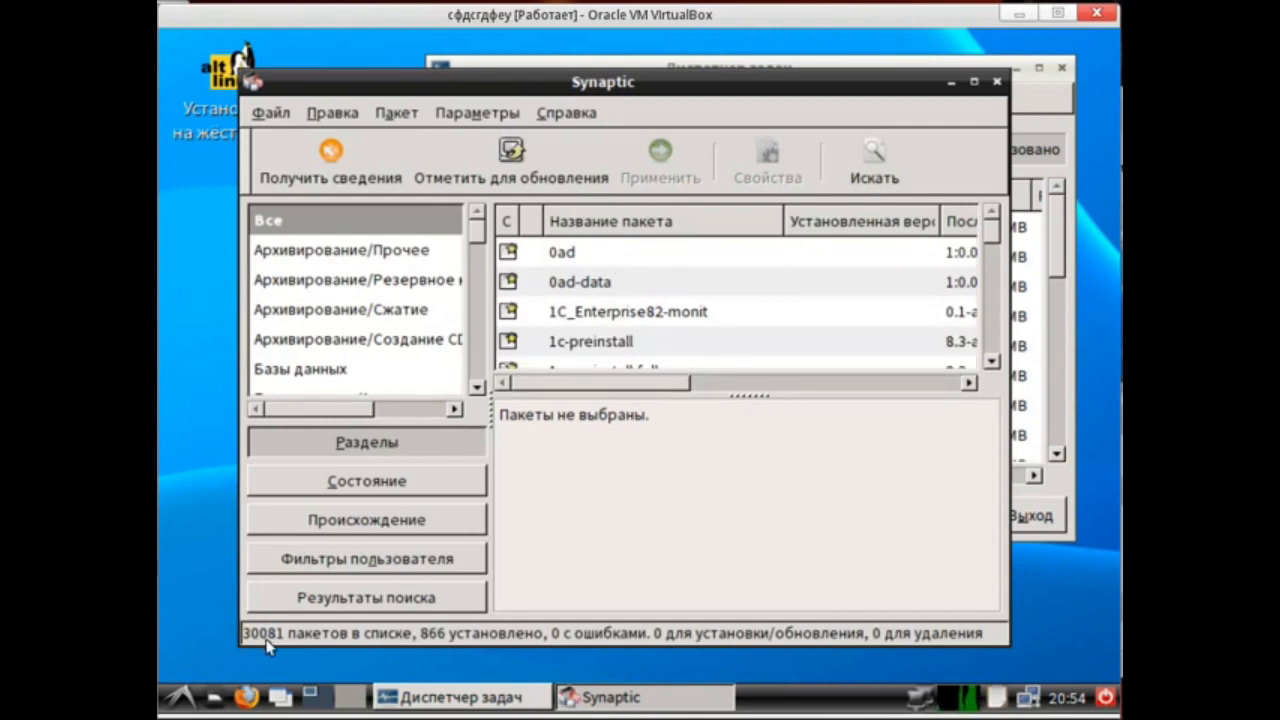
scroll(613, 293, "down", 1)
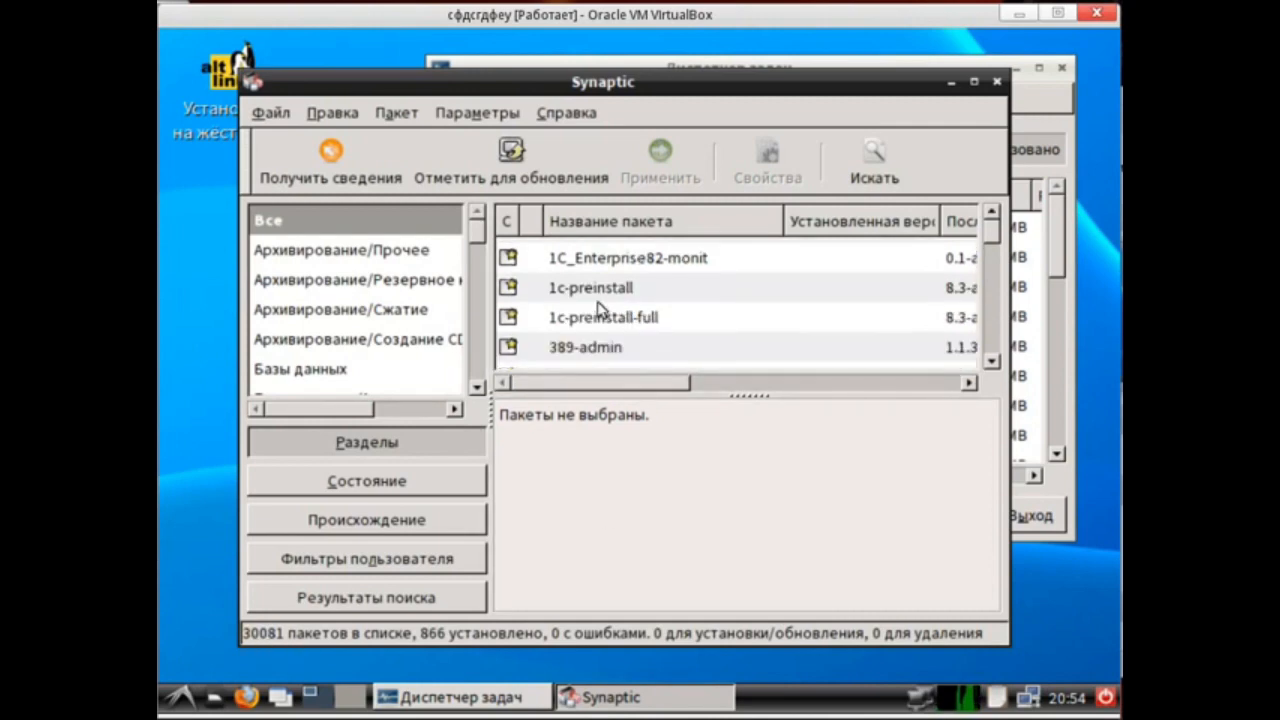
left_click_drag(666, 385, 738, 397)
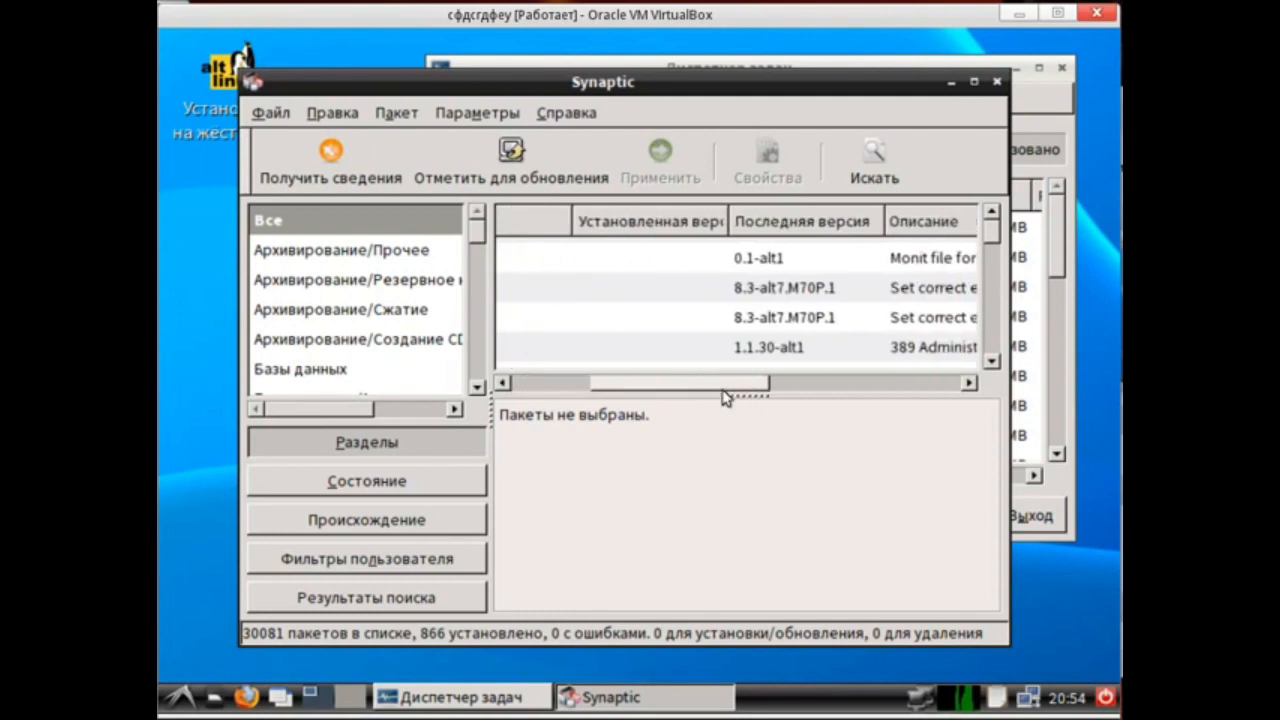
Search the packages for vlc.
left_click(868, 165)
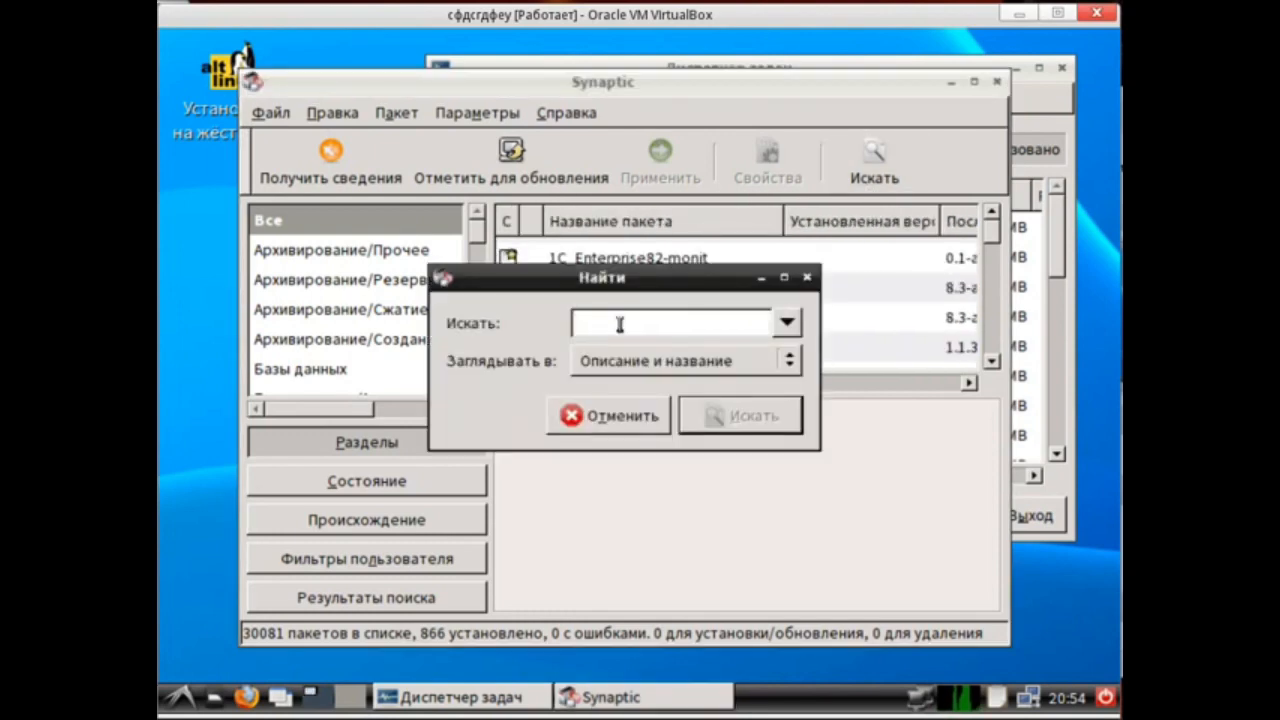
type("v")
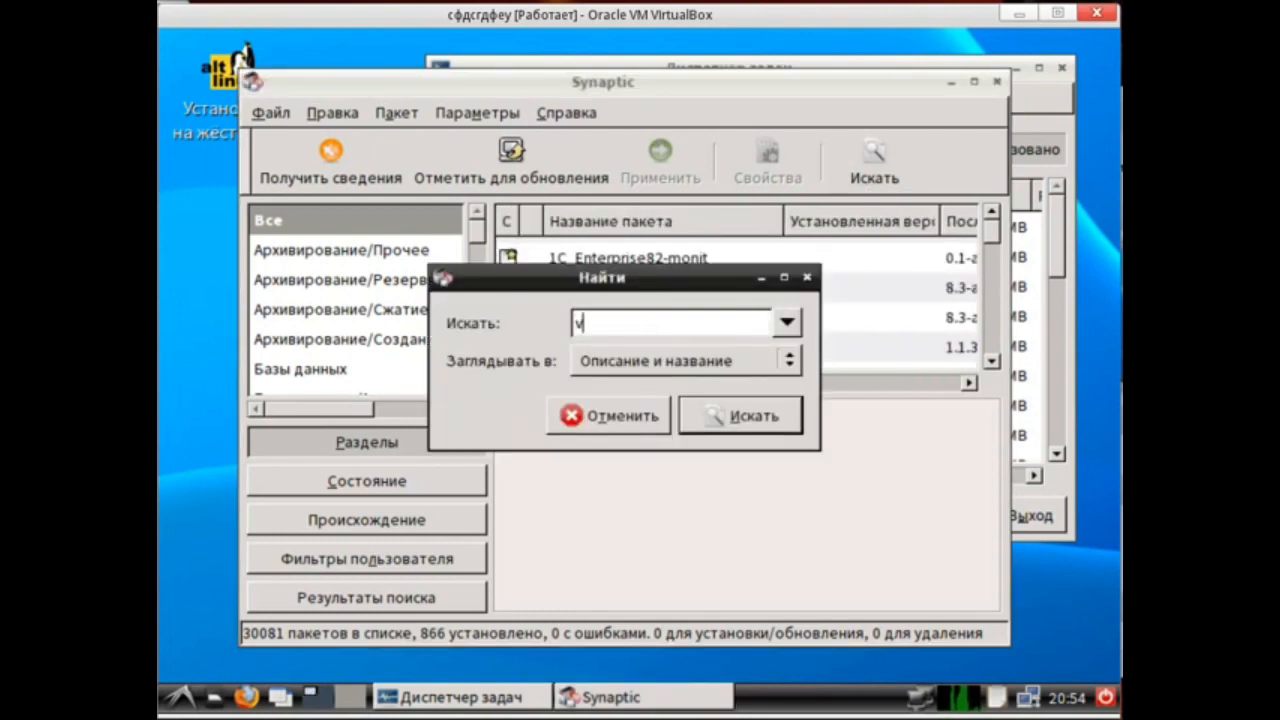
type("lc")
left_click(720, 417)
Mark the vlc package for installation with its dependencies and apply the changes.
scroll(695, 295, "down", 3)
scroll(700, 297, "down", 6)
right_click(512, 328)
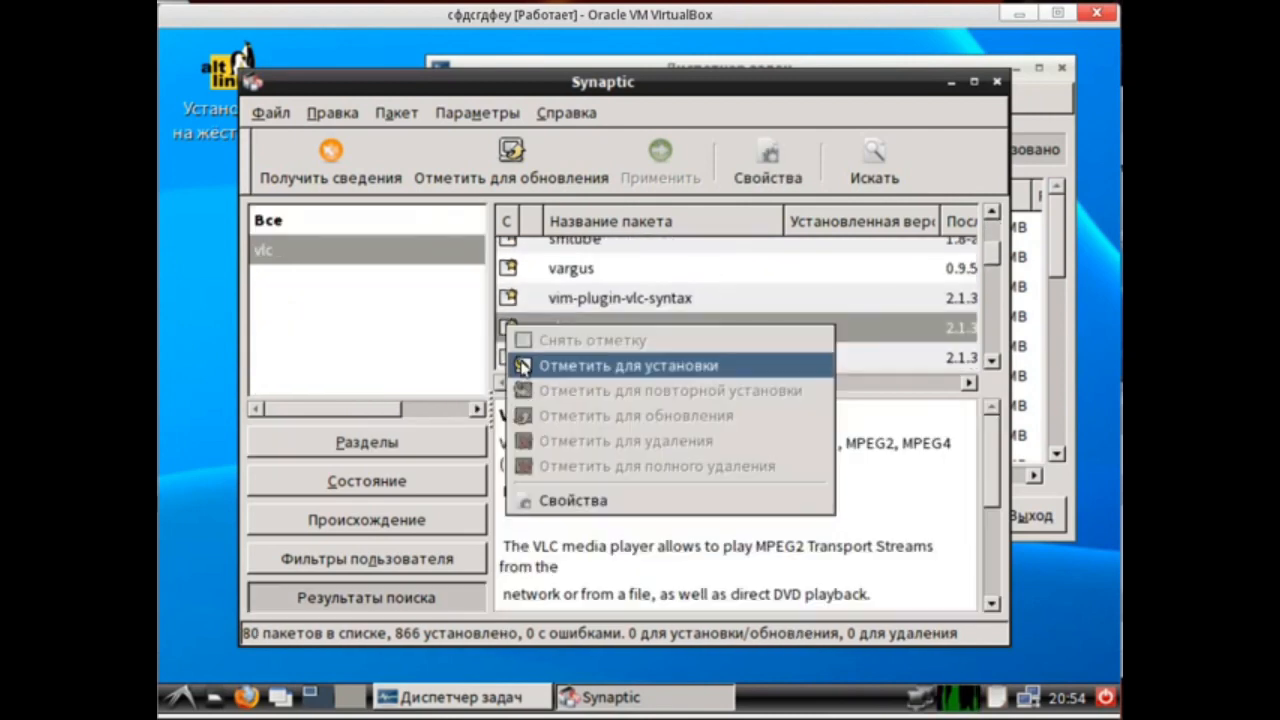
left_click(521, 366)
left_click(803, 534)
left_click(828, 623)
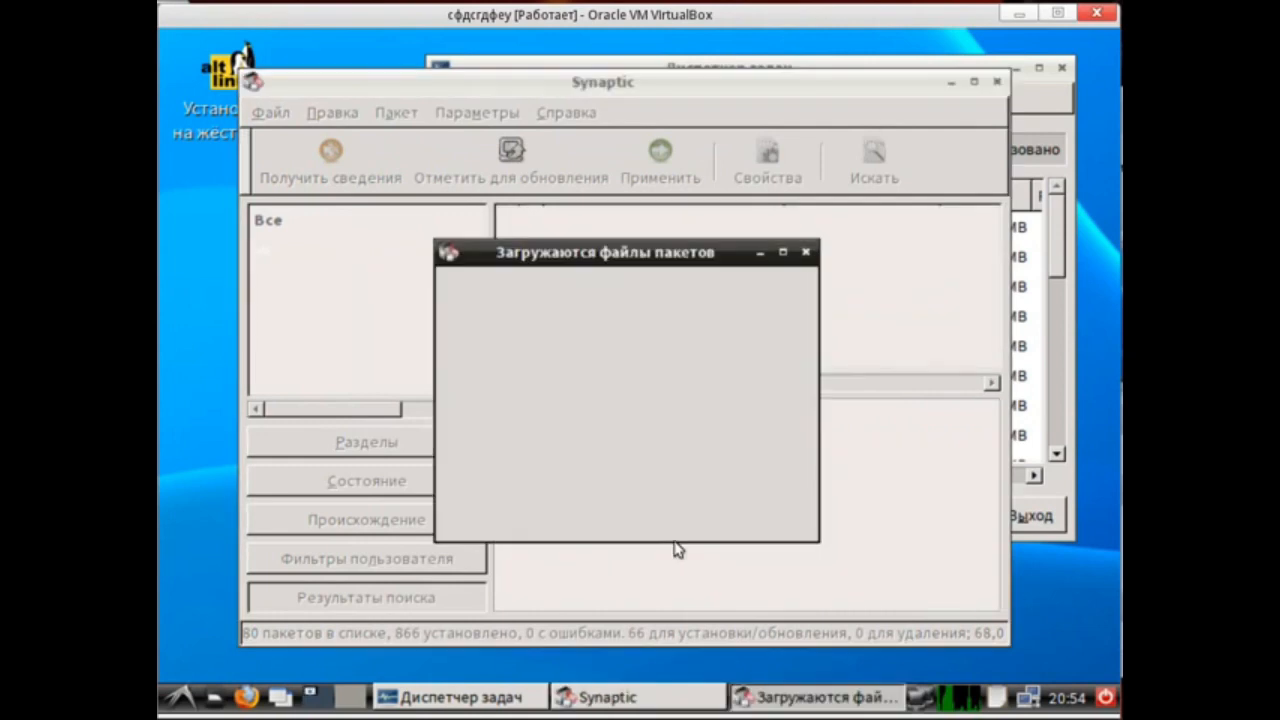
Let the vlc package download and installation run to completion.
left_click_drag(536, 253, 631, 235)
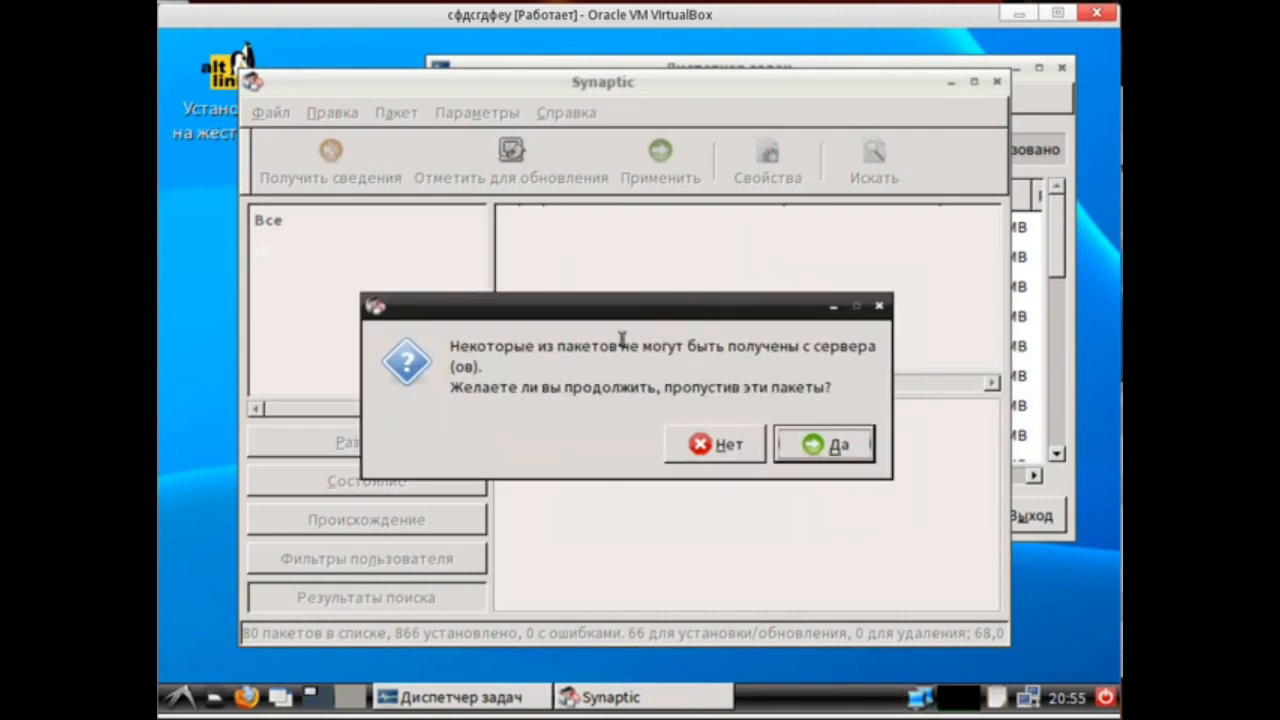
left_click(723, 450)
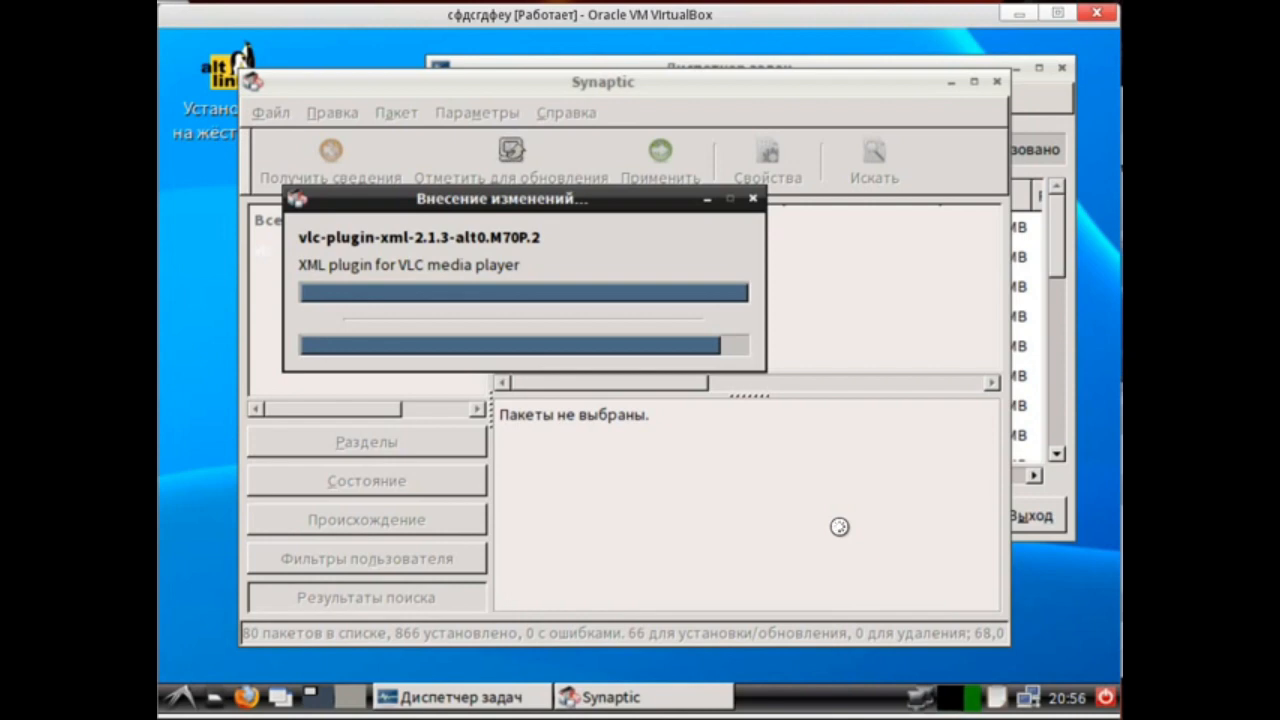
left_click(841, 533)
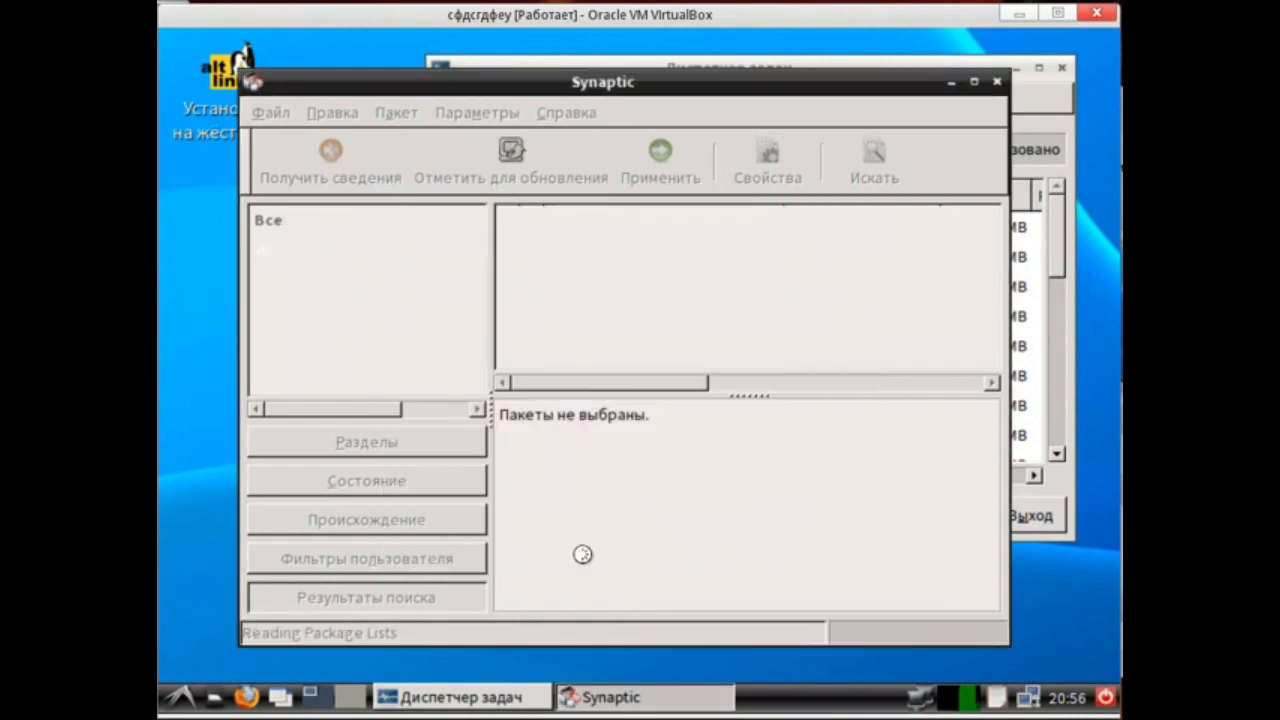
left_click(180, 697)
mouse_move(241, 514)
left_click(420, 540)
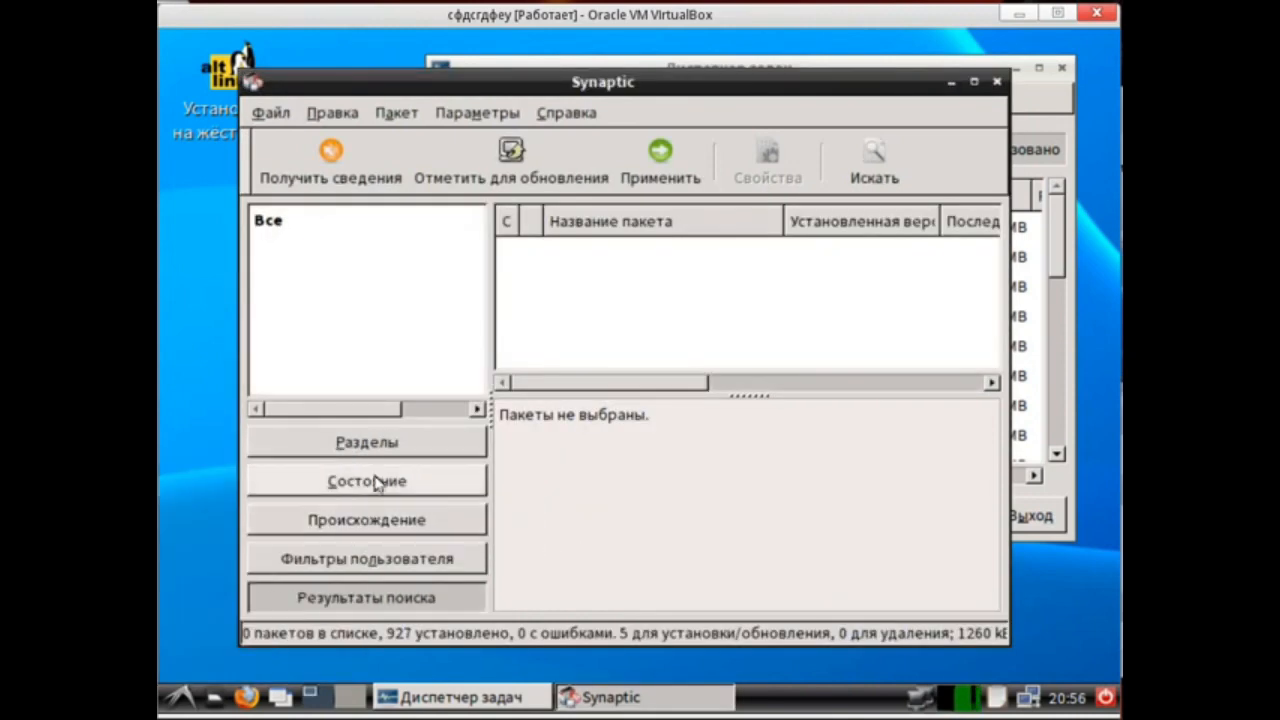
left_click(796, 546)
left_click_drag(794, 100, 725, 118)
left_click(798, 143)
left_click(798, 218)
left_click_drag(696, 138, 707, 190)
left_click(1066, 187)
Search the packages for pinta.
left_click(920, 119)
left_click(874, 162)
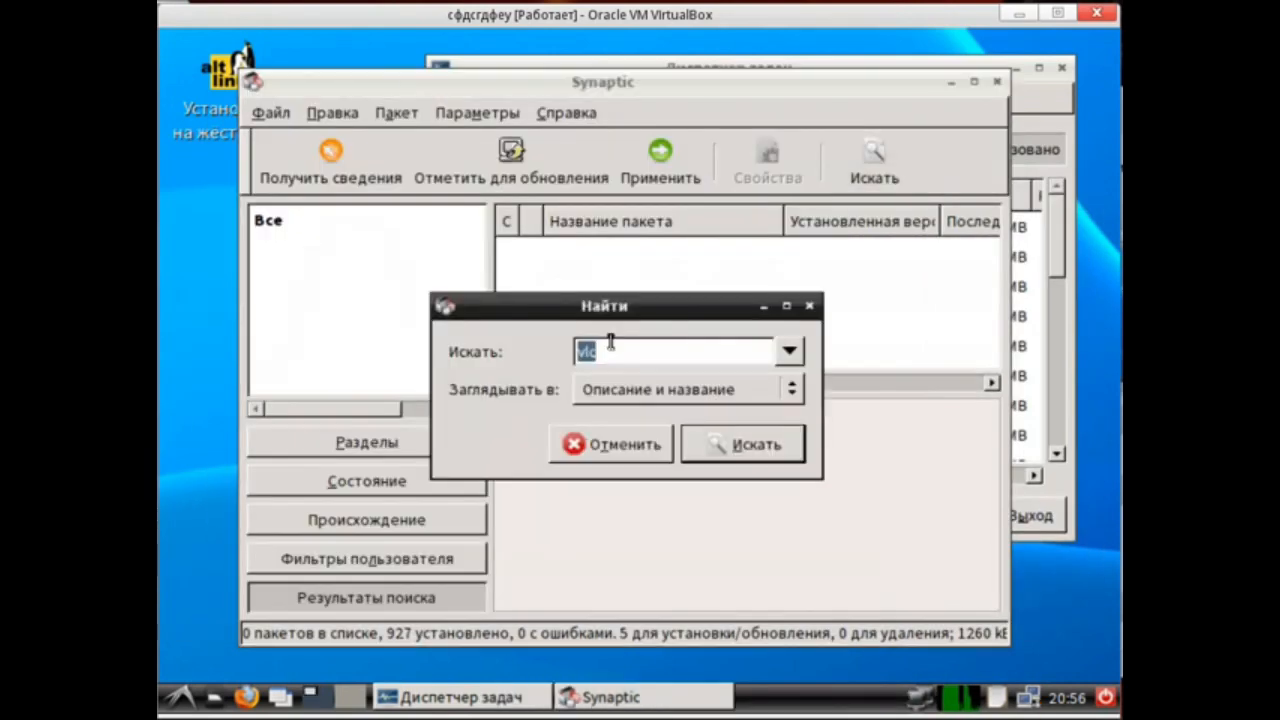
left_click_drag(632, 303, 597, 268)
left_click(712, 409)
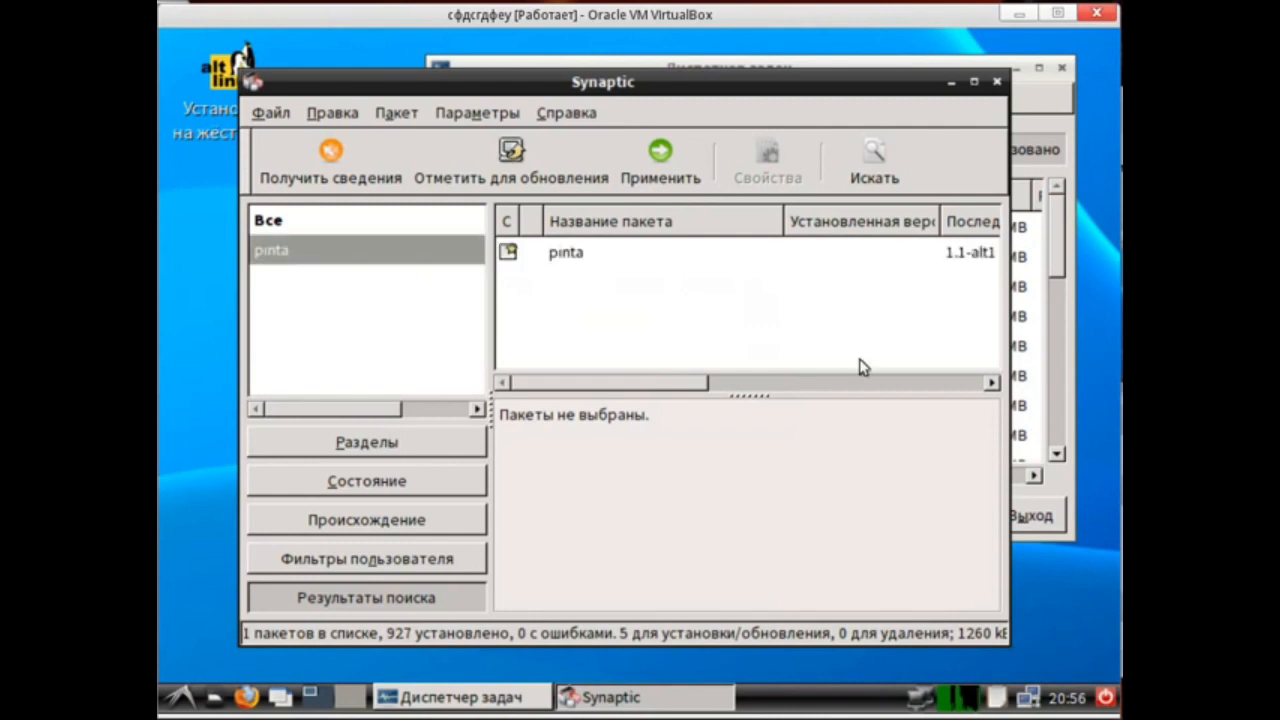
Mark the pinta package for installation together with its required dependencies.
left_click(566, 258)
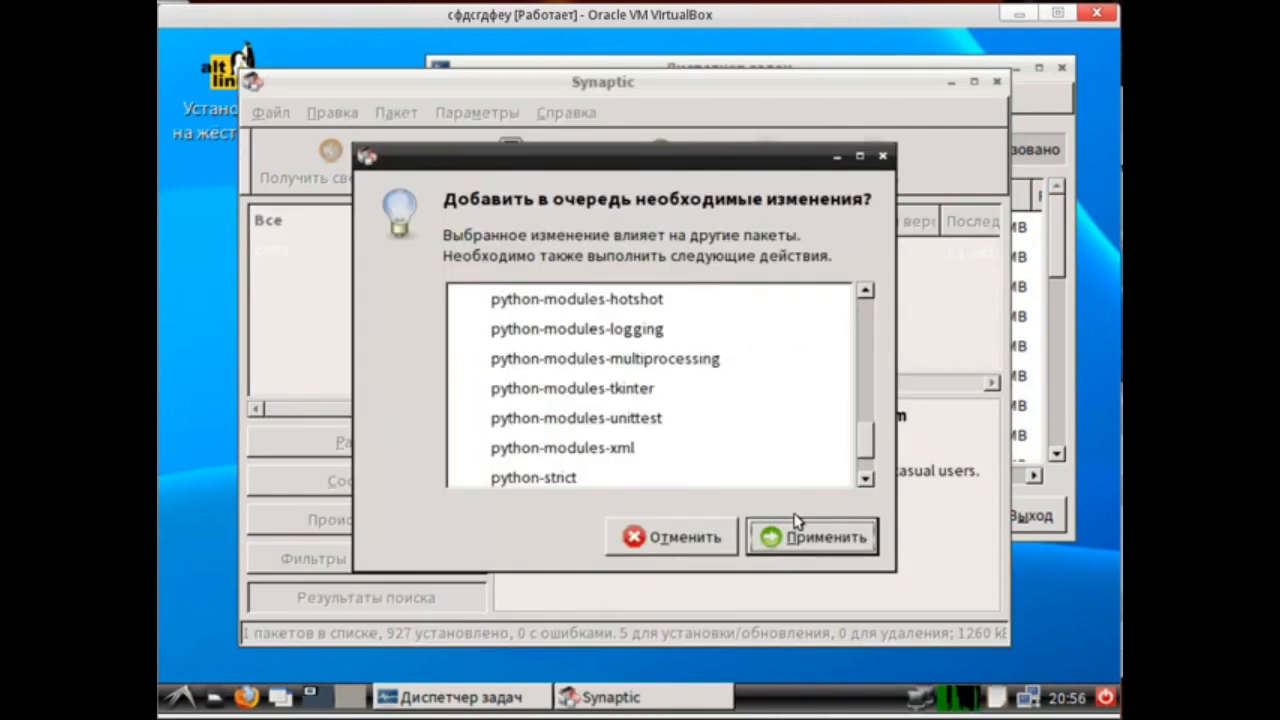
left_click(832, 536)
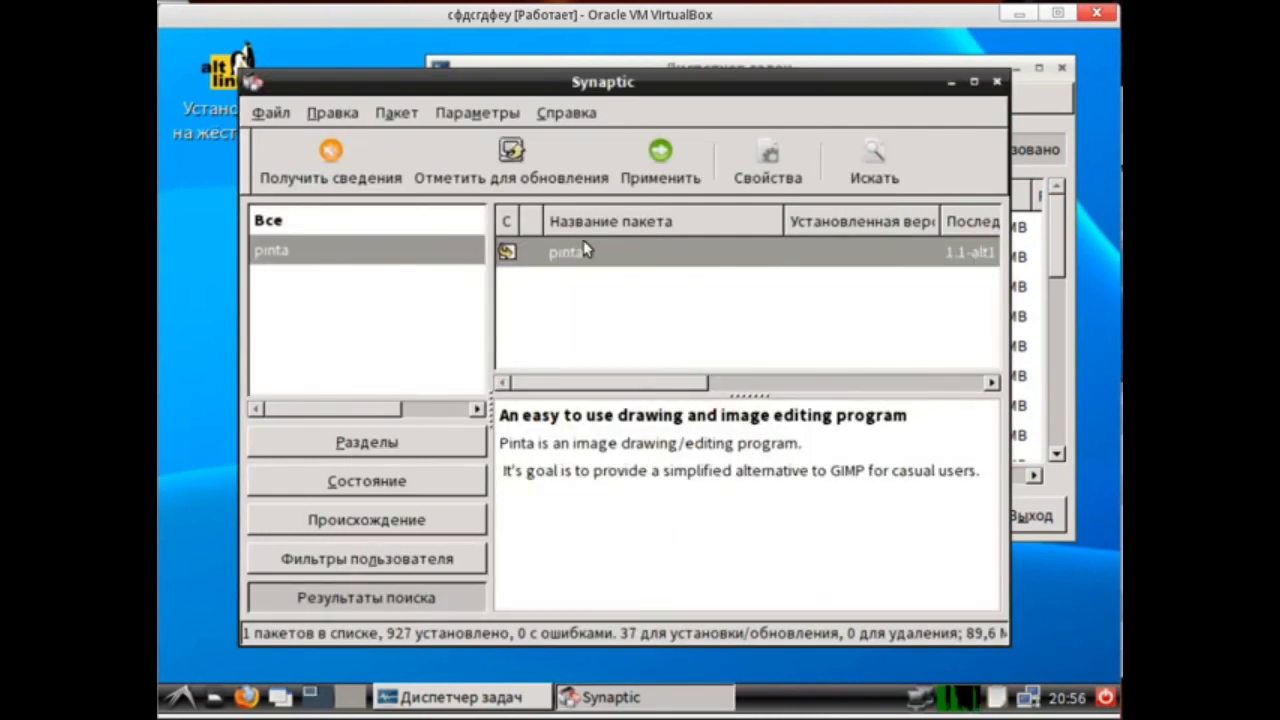
left_click(509, 151)
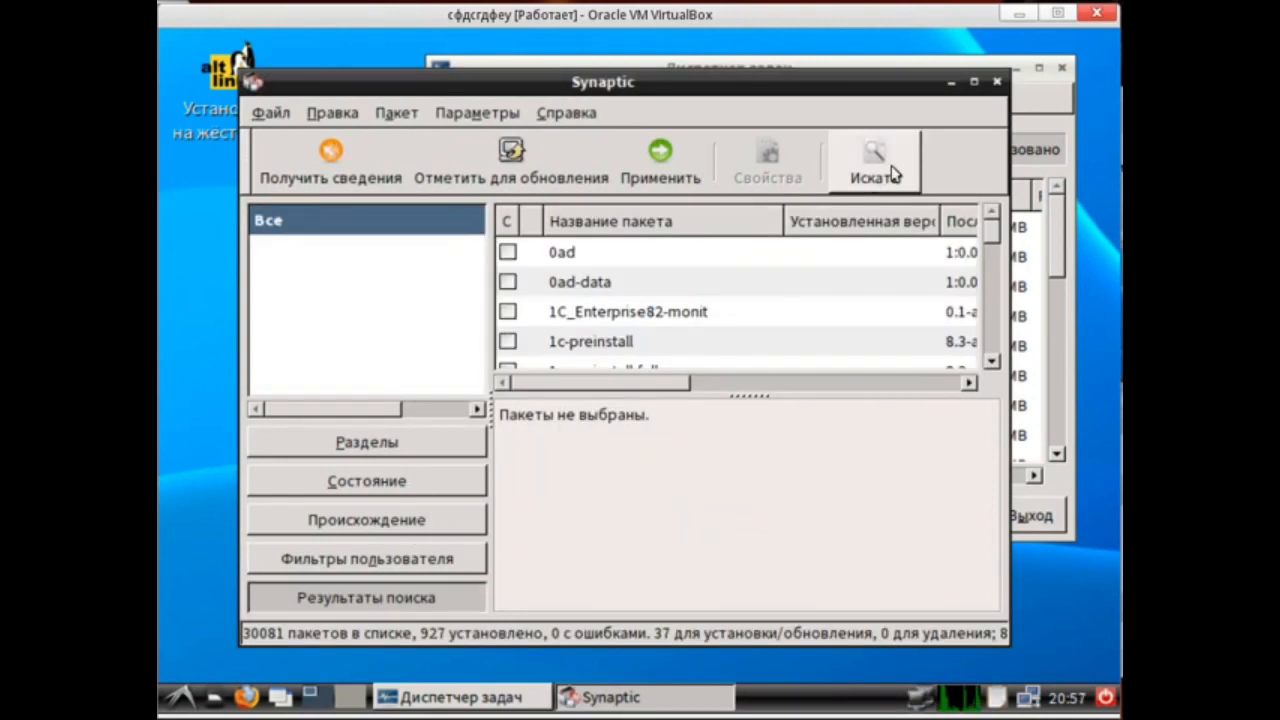
left_click(880, 170)
key("Return")
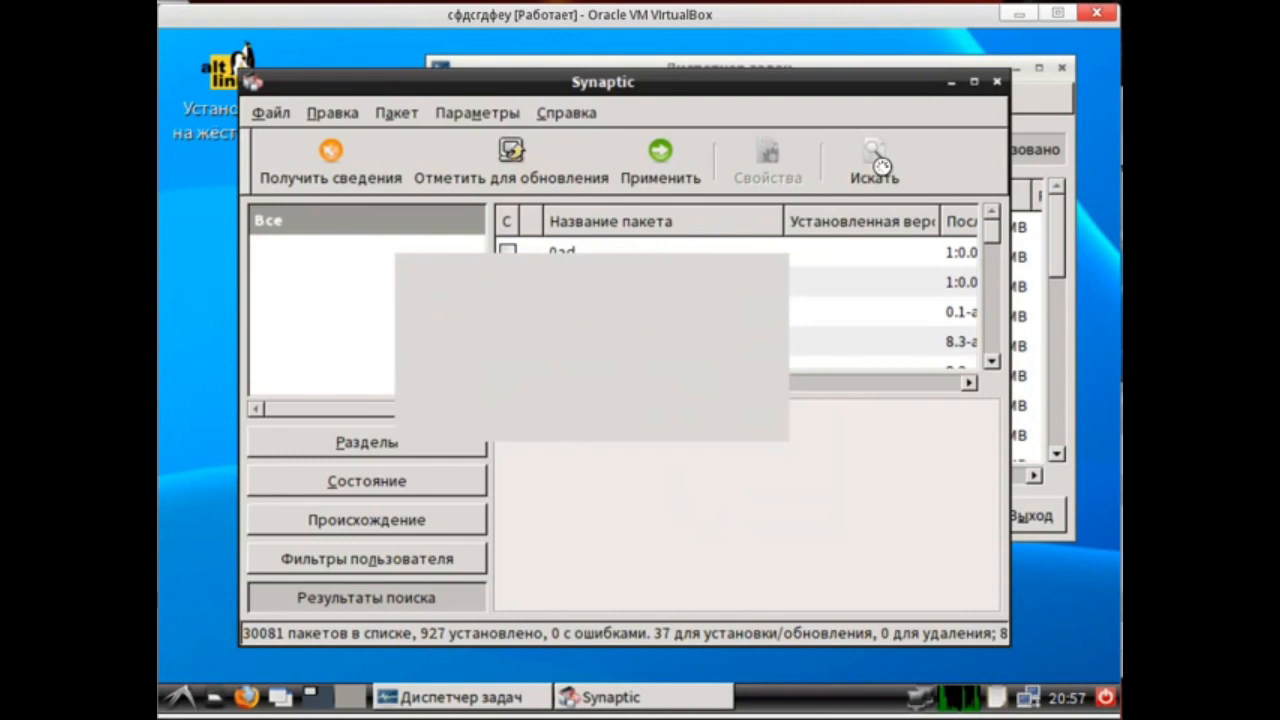
Apply the changes to download and install pinta, then close the package manager output and error dialogs.
left_click(658, 164)
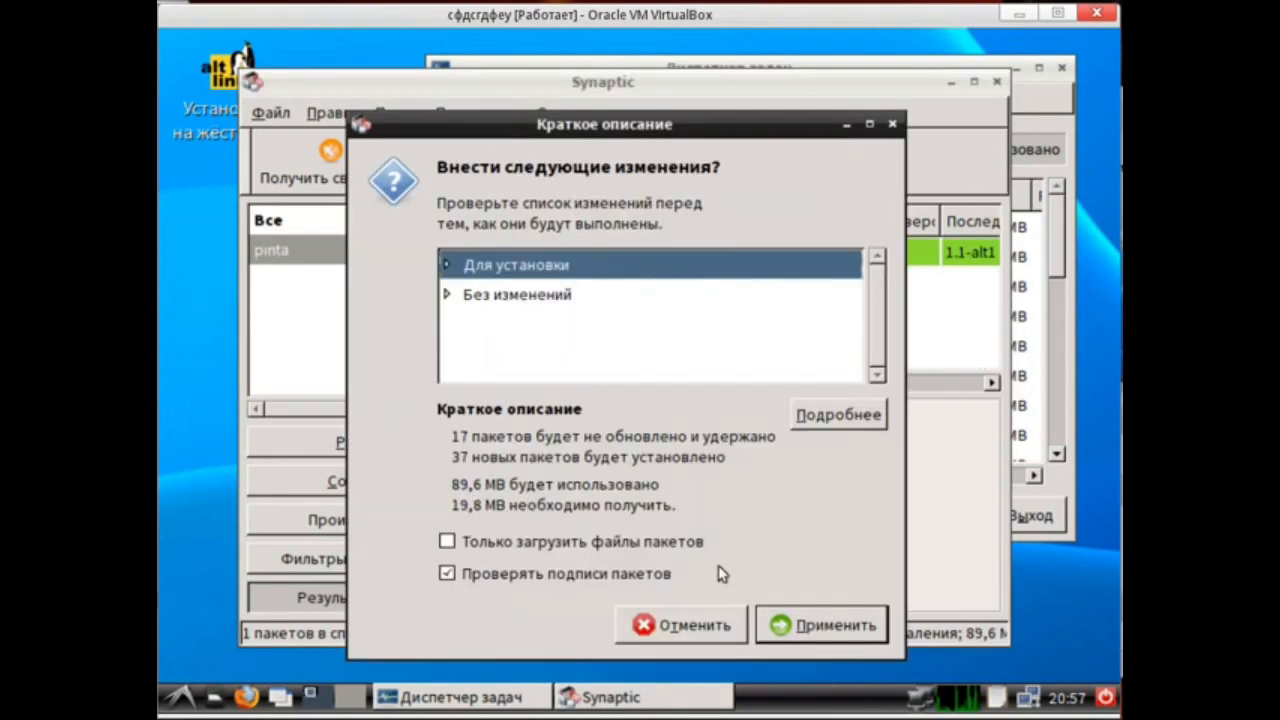
left_click(800, 620)
left_click(460, 461)
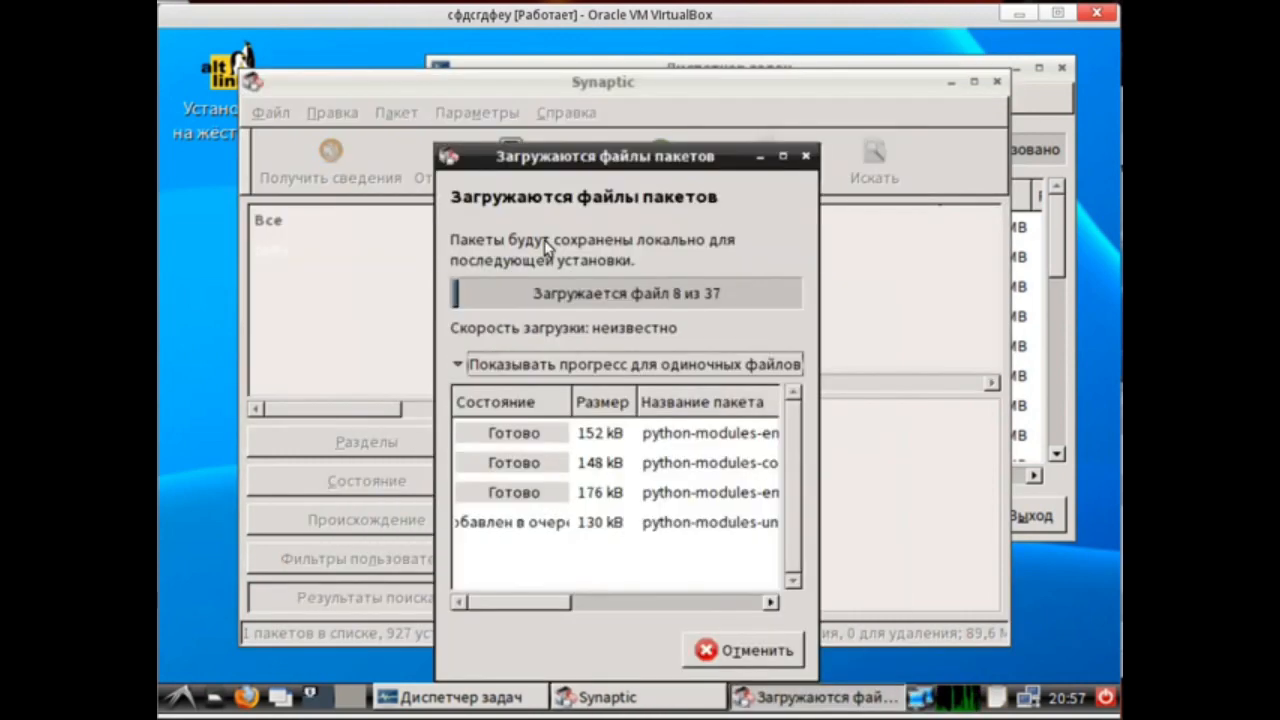
left_click_drag(550, 158, 578, 140)
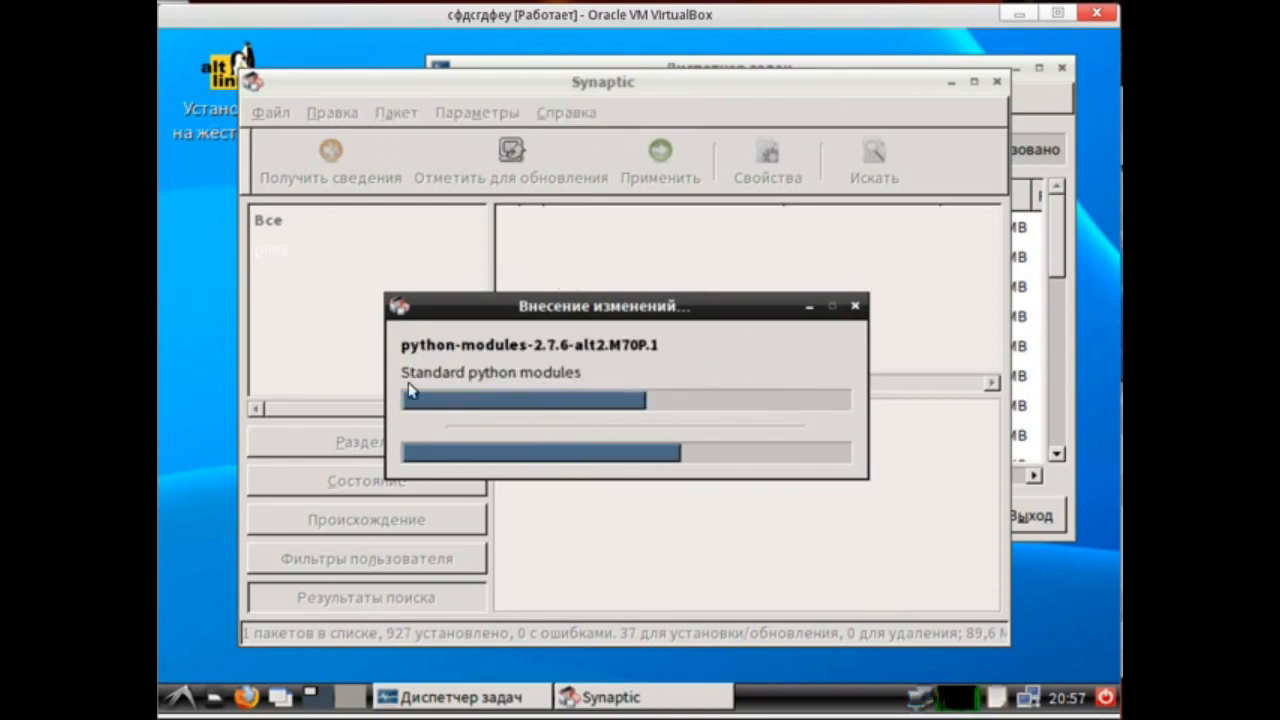
left_click_drag(500, 302, 434, 215)
left_click_drag(434, 212, 432, 209)
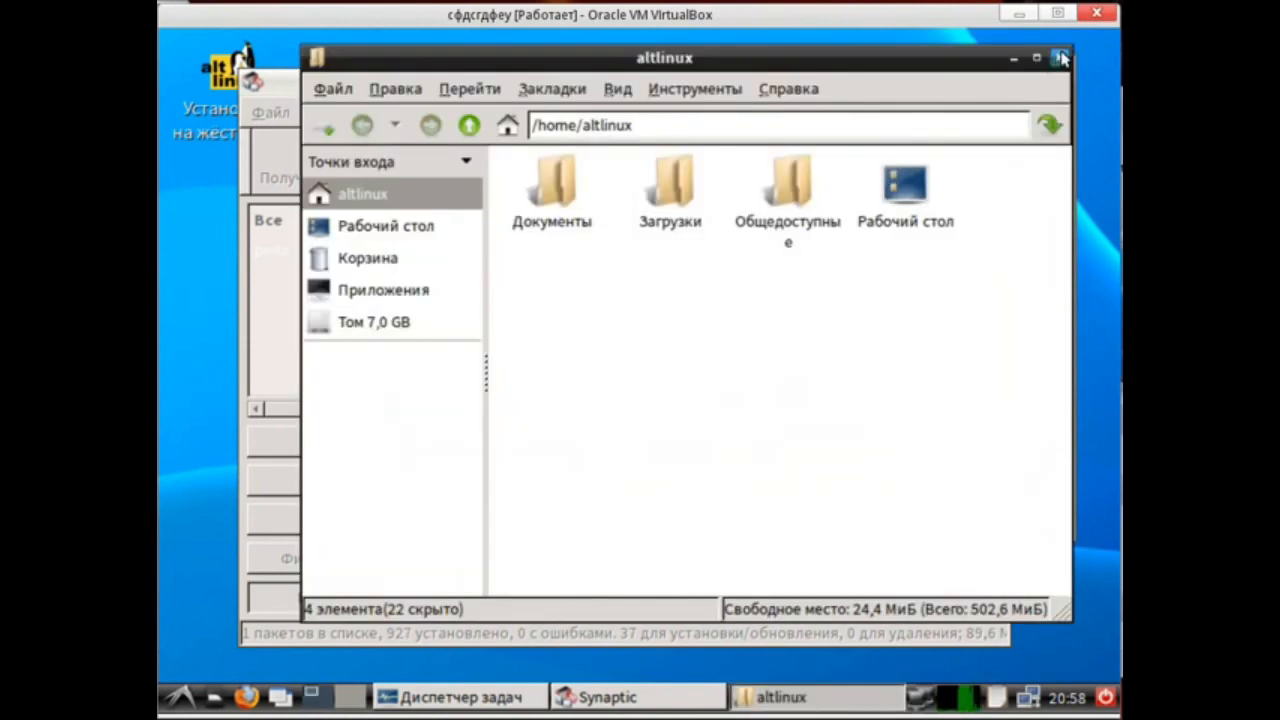
left_click(1063, 56)
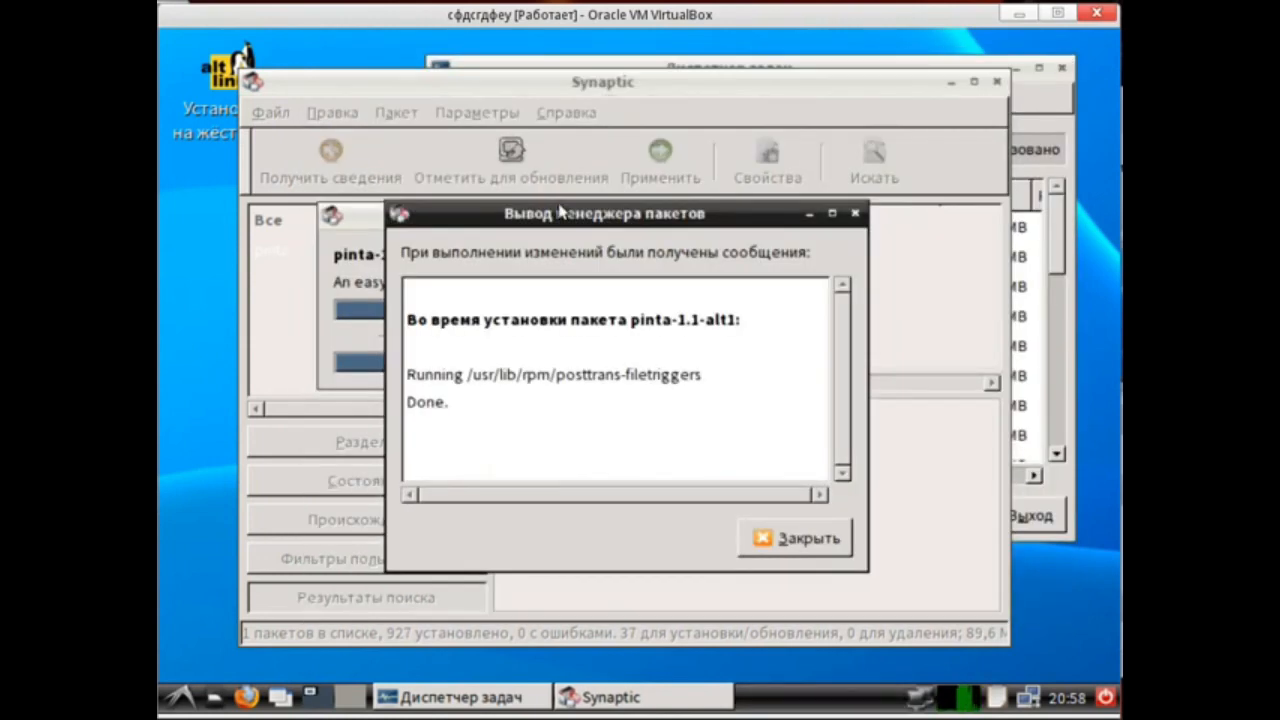
left_click(769, 540)
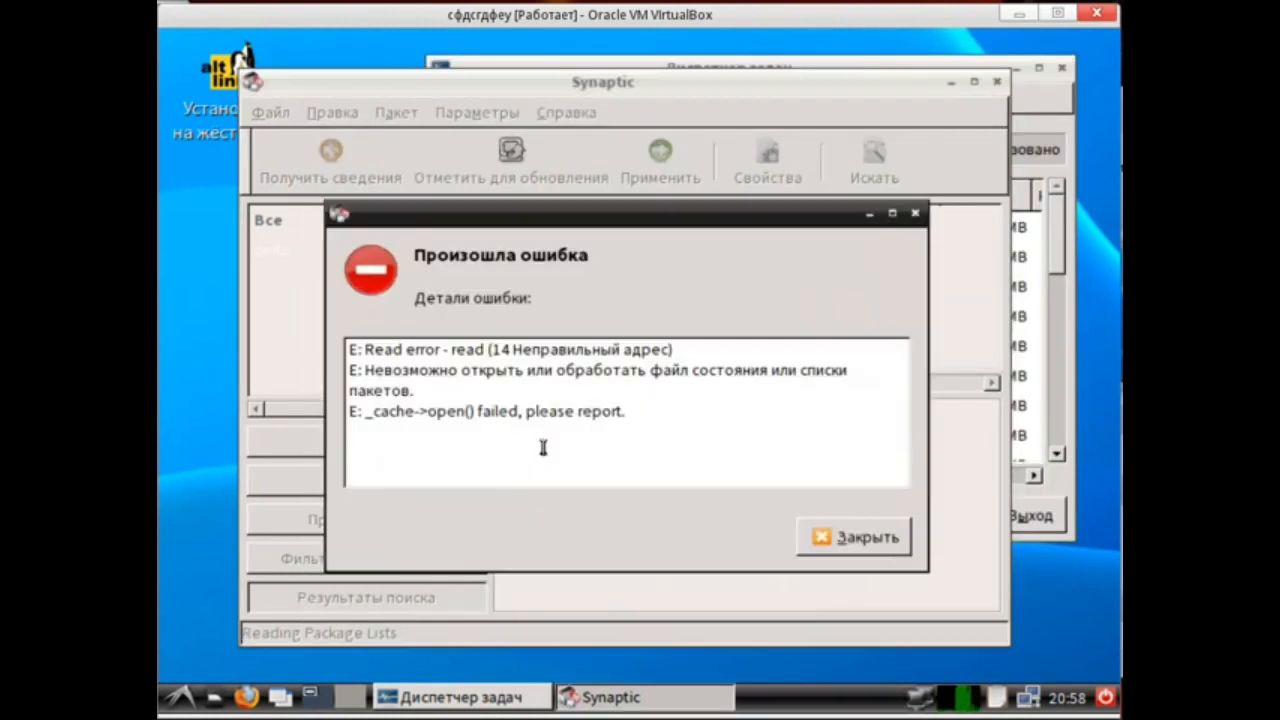
left_click(853, 537)
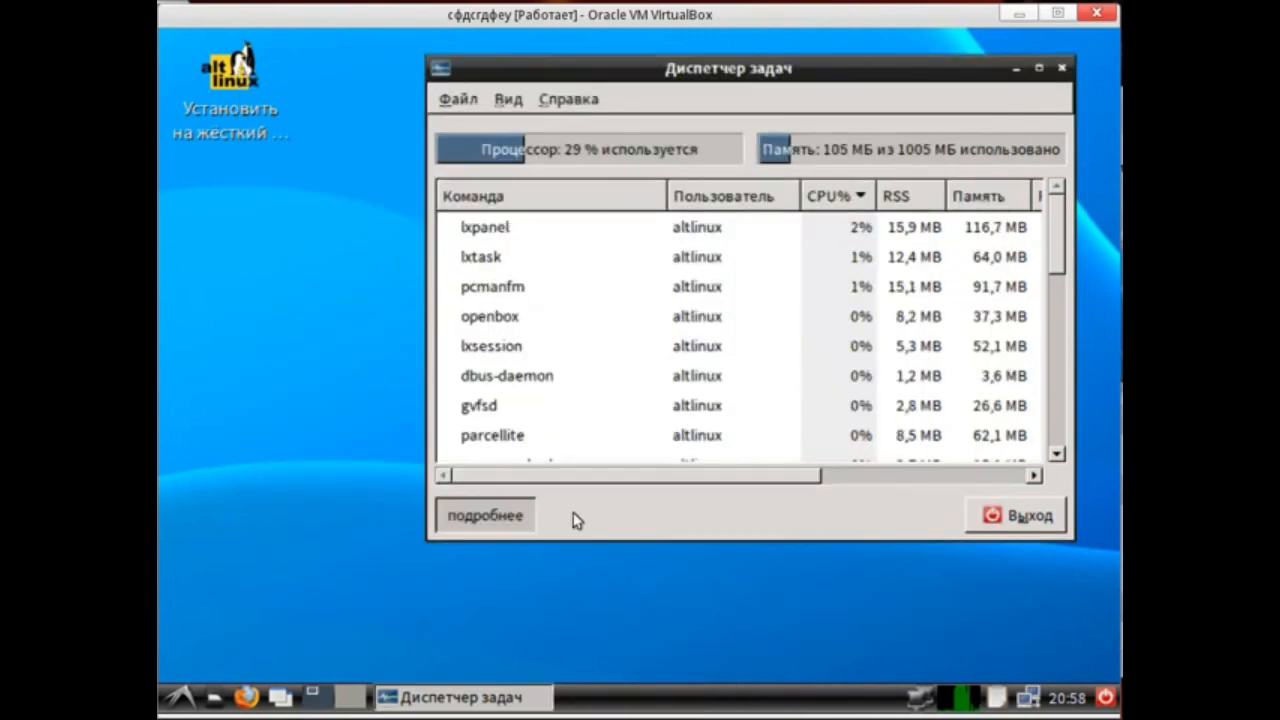
Close the task manager and launch Pinta from the Graphics section of the applications menu.
left_click(1061, 67)
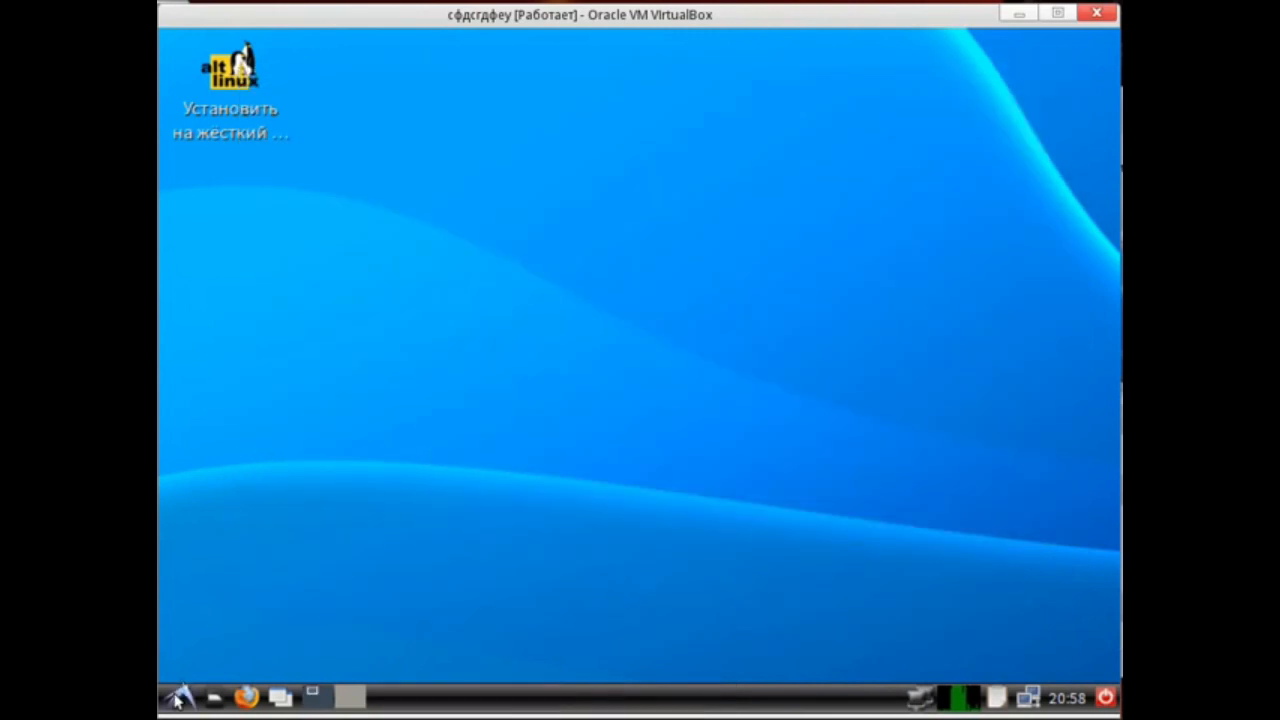
left_click(178, 690)
mouse_move(238, 489)
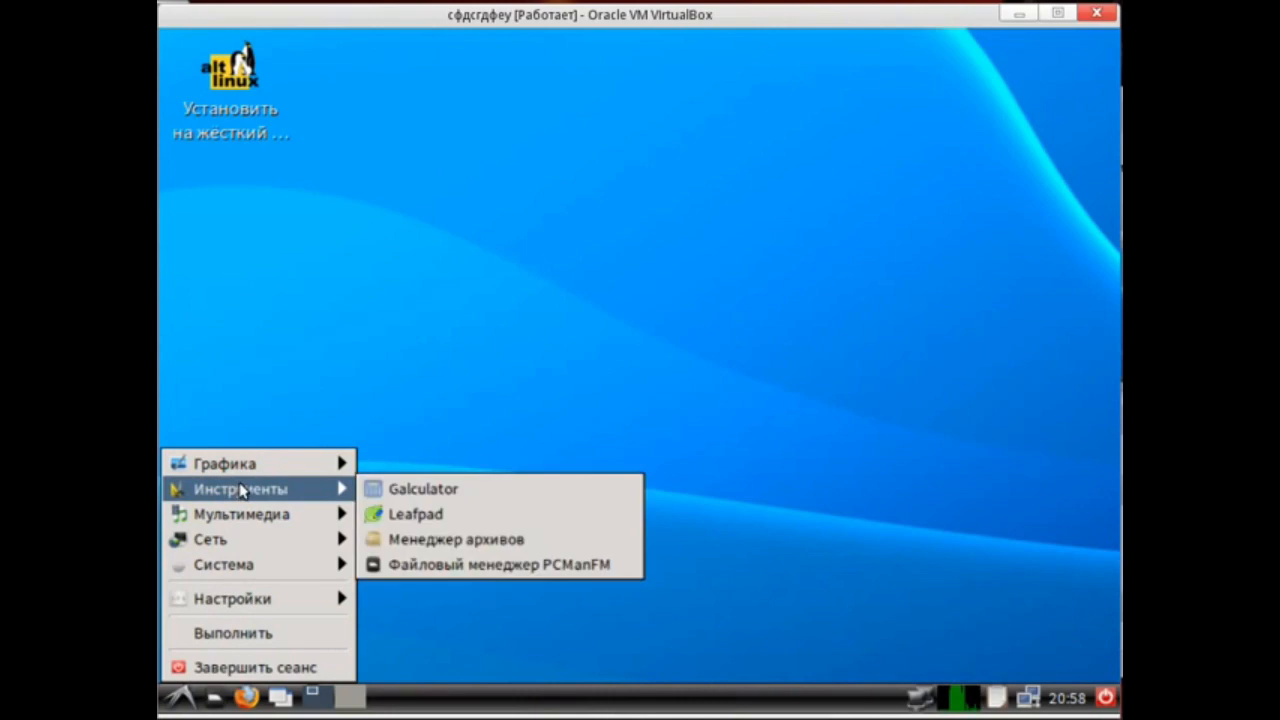
mouse_move(254, 522)
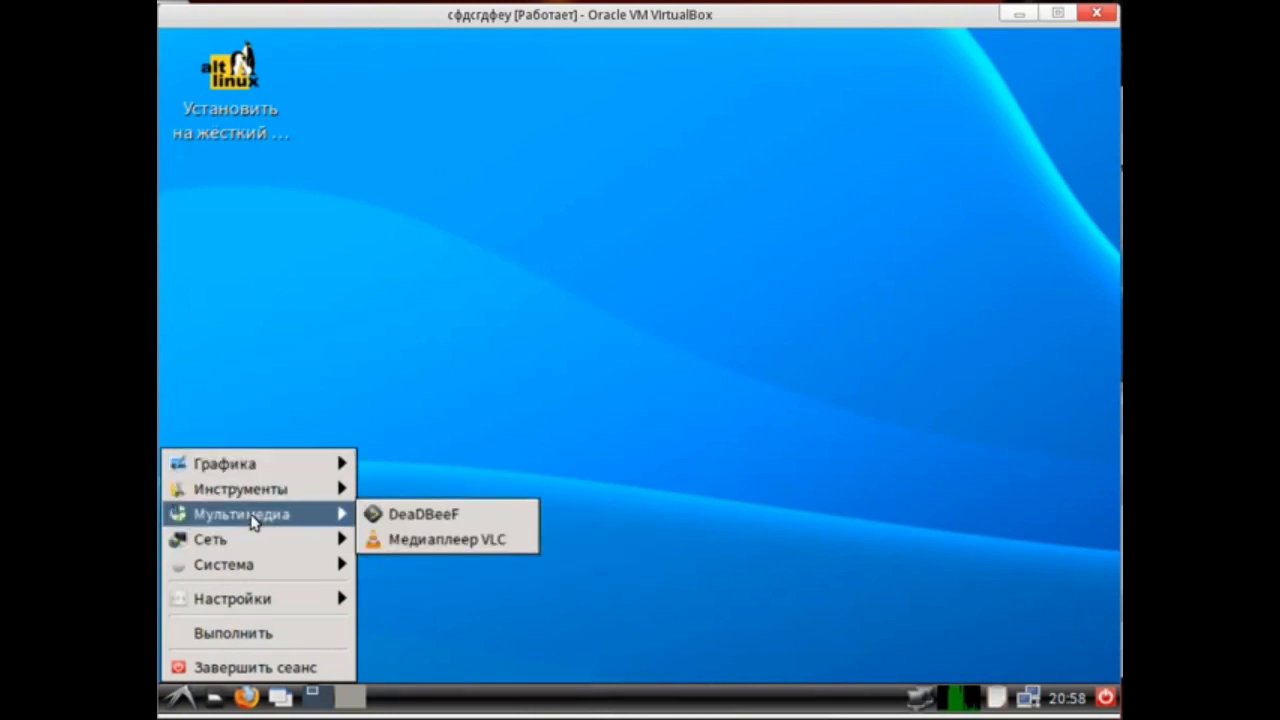
mouse_move(250, 463)
left_click(400, 538)
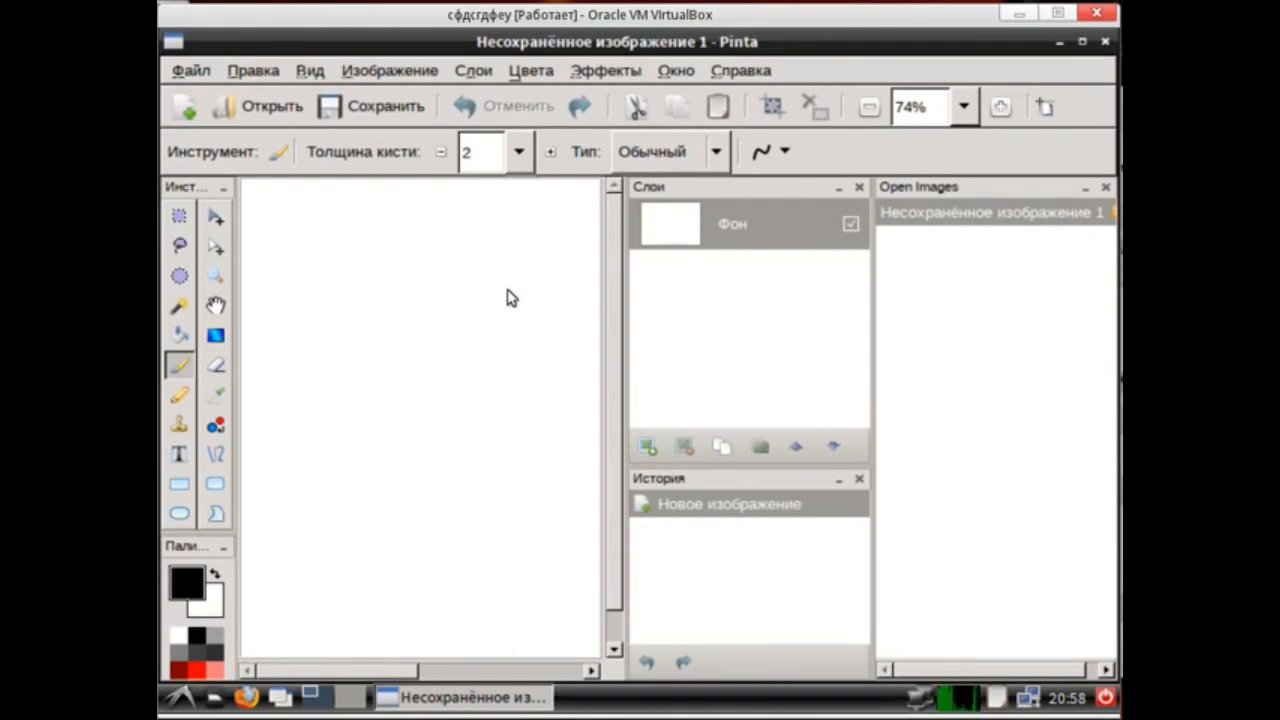
Open the Levels adjustment dialog on the blank canvas.
key("ctrl+l")
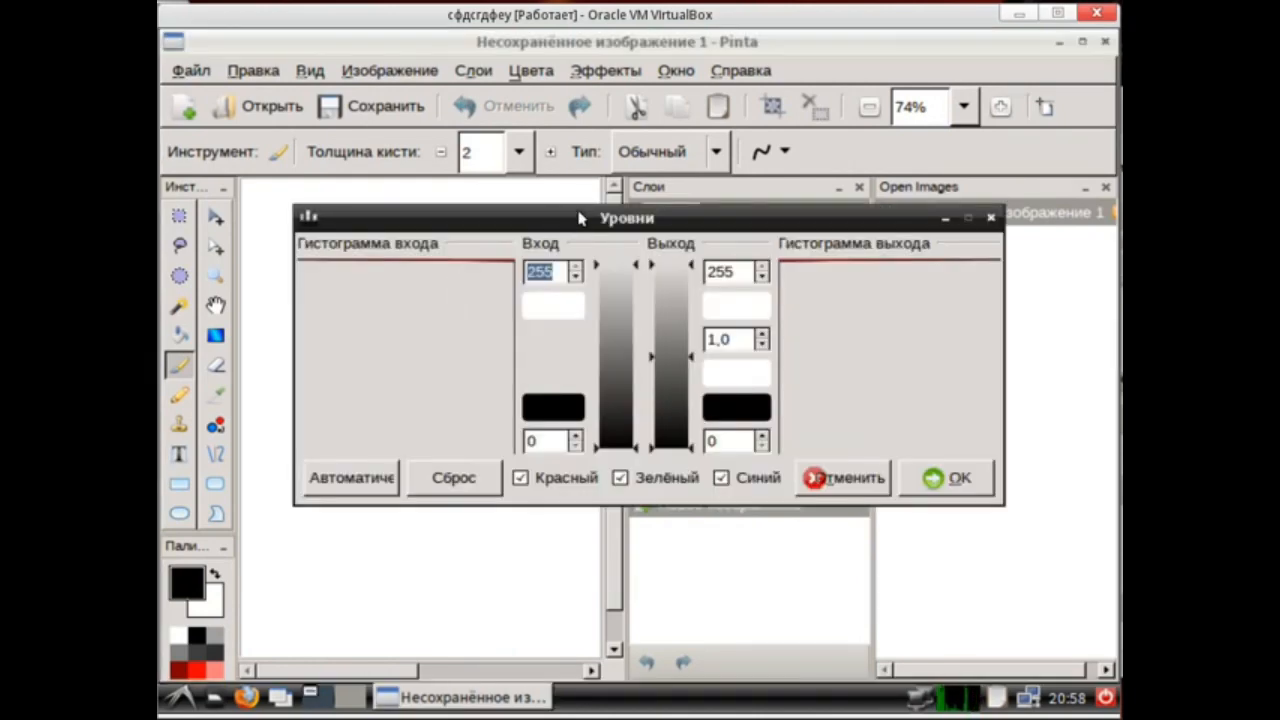
mouse_move(545, 229)
left_mouse_down()
mouse_move(481, 226)
mouse_move(536, 231)
left_mouse_up()
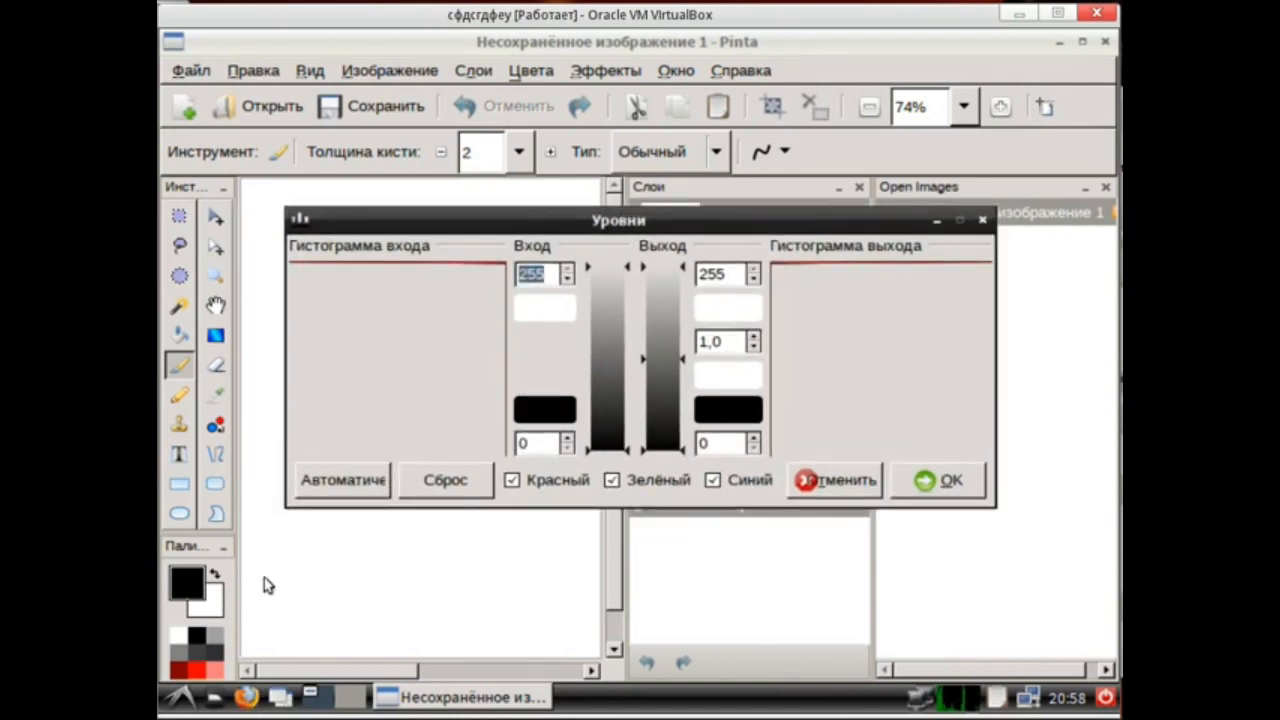
Launch Firefox and dismiss the Close Firefox prompt.
left_click(246, 697)
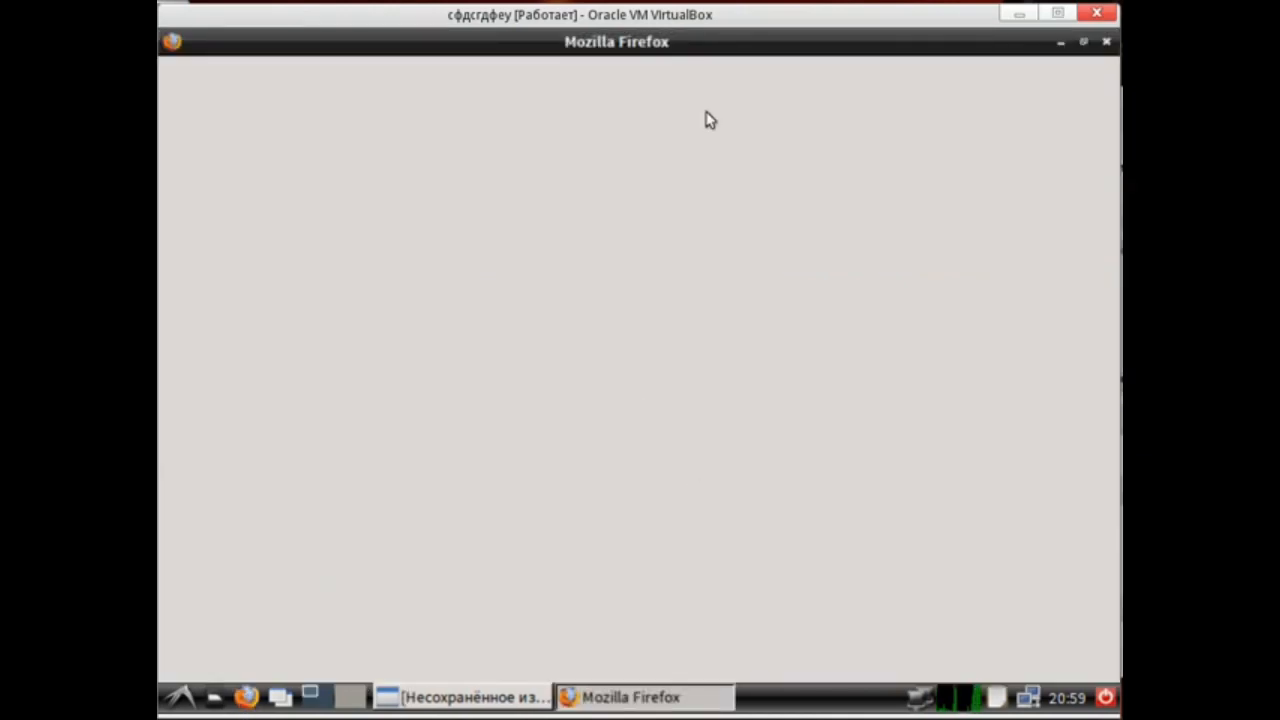
left_click(968, 424)
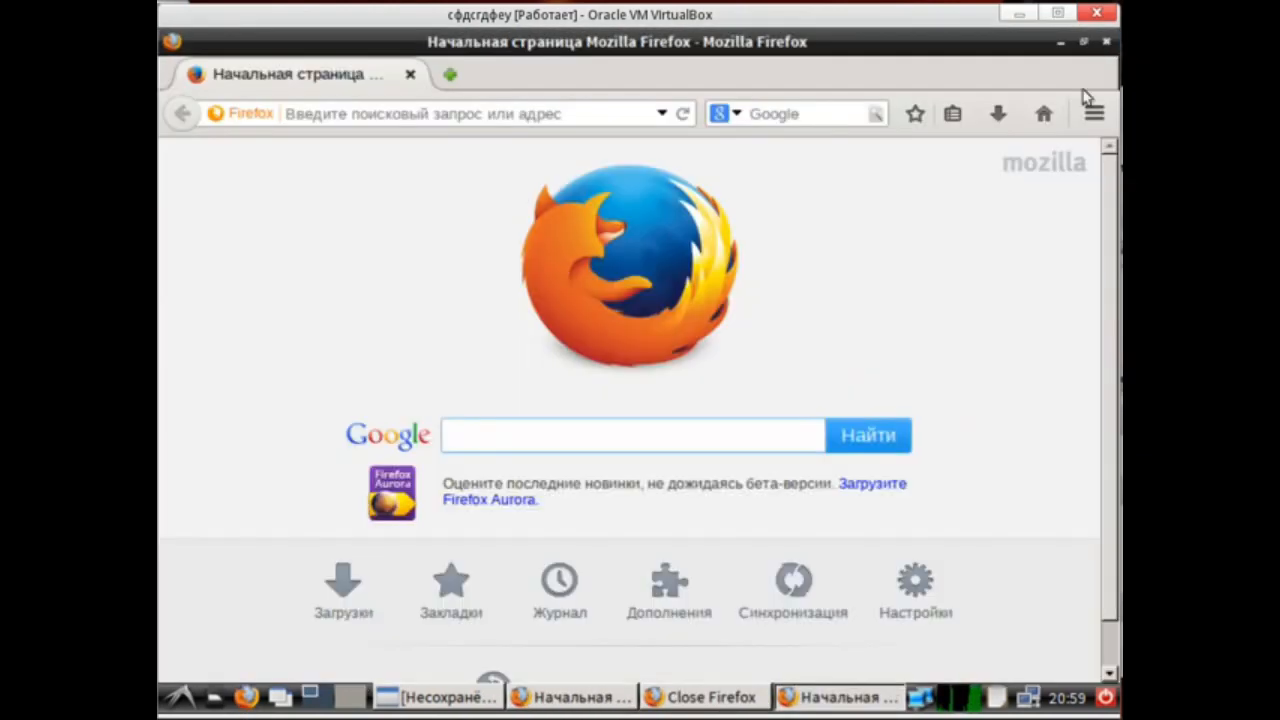
left_click(1106, 42)
left_click(986, 414)
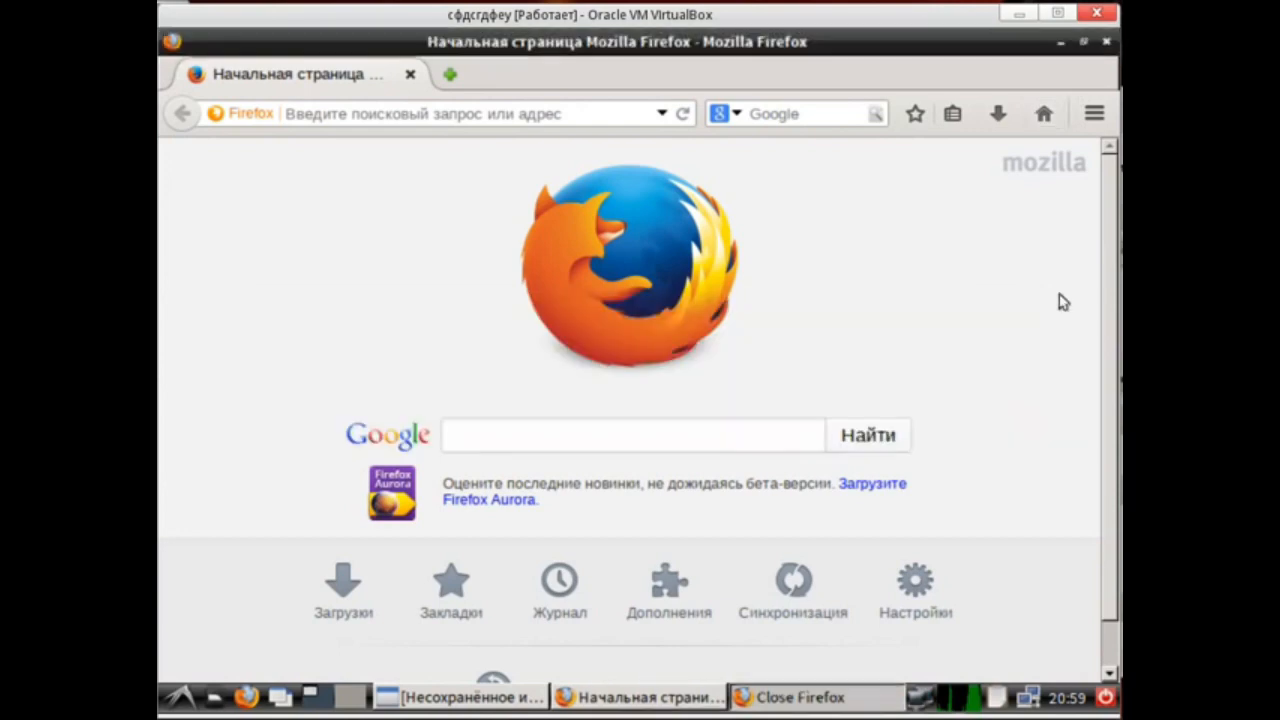
Search Google for girls and browse the image results.
left_click(831, 114)
type("girls")
key("Return")
left_click(461, 256)
left_click(394, 176)
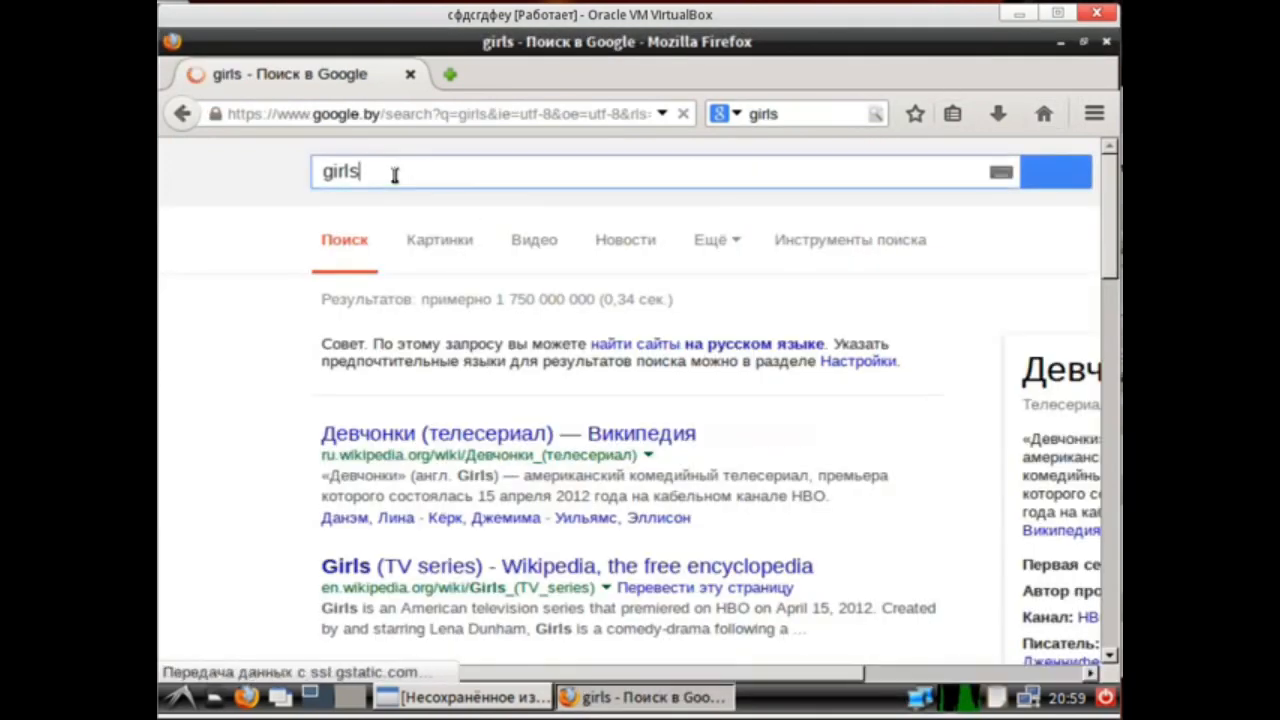
scroll(590, 360, "down", 10)
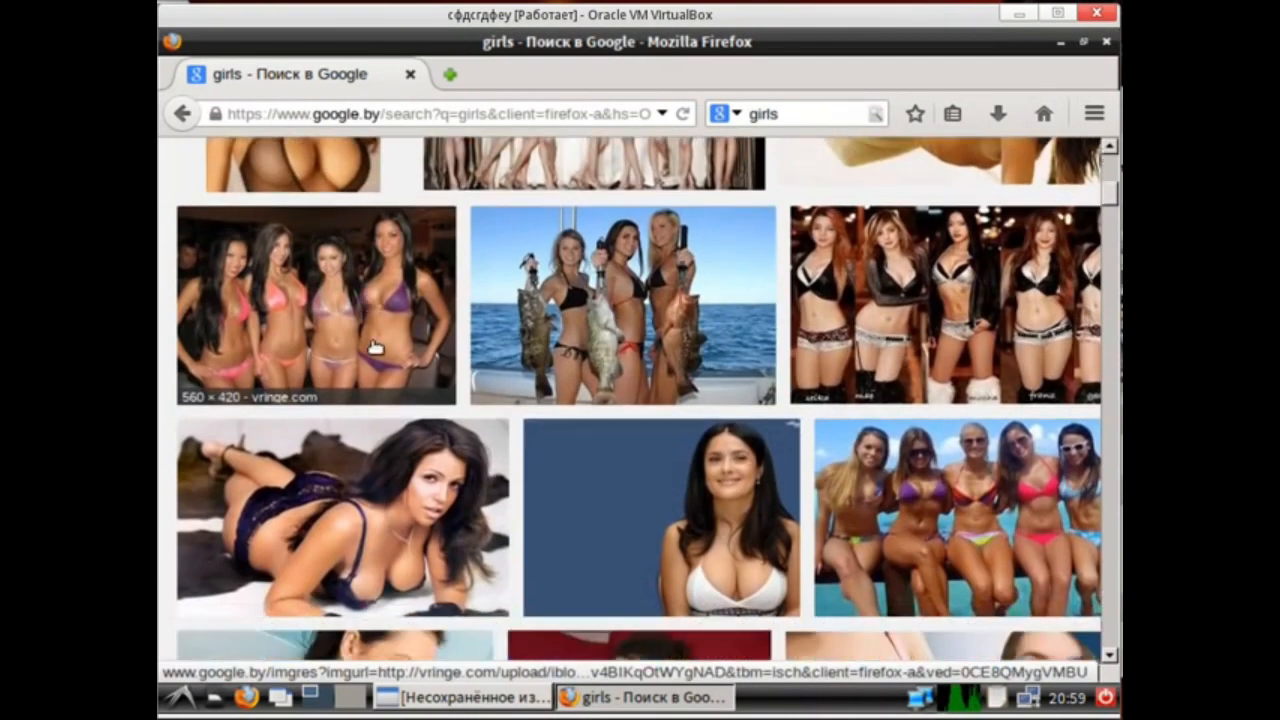
scroll(983, 575, "down", 5)
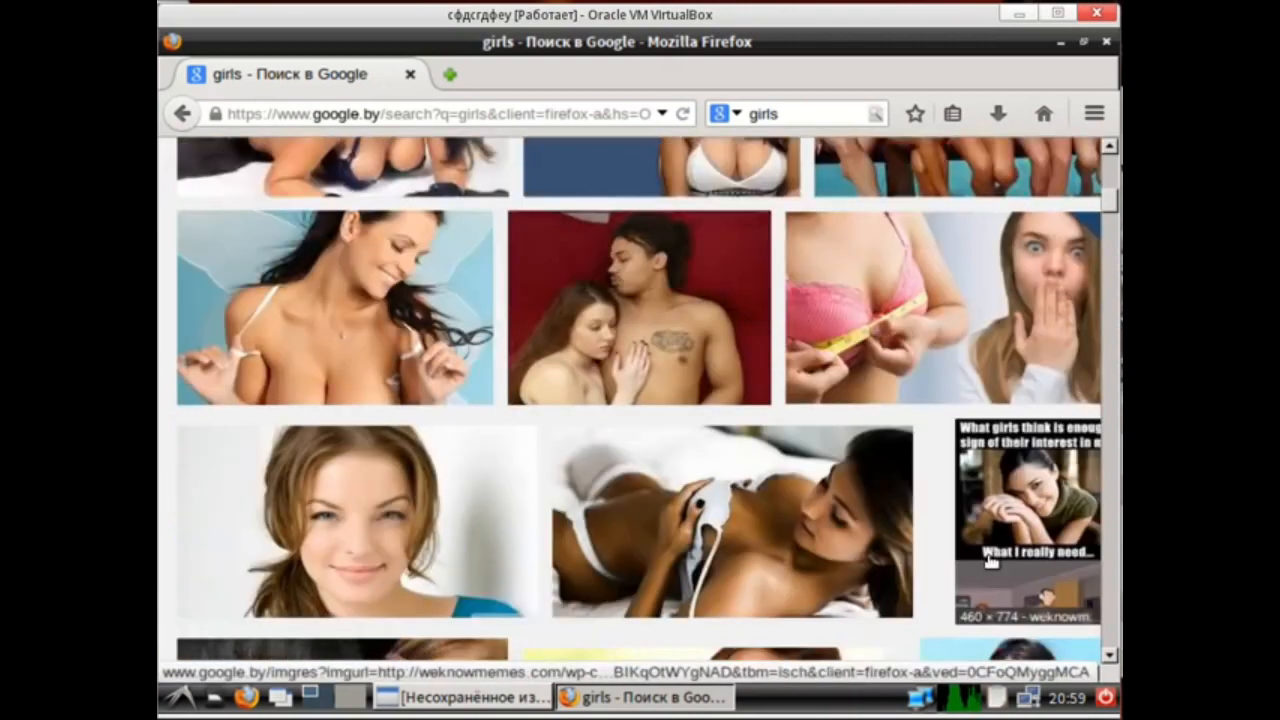
Open one result image at full size and save it to the computer.
left_click(345, 410)
left_click(826, 335)
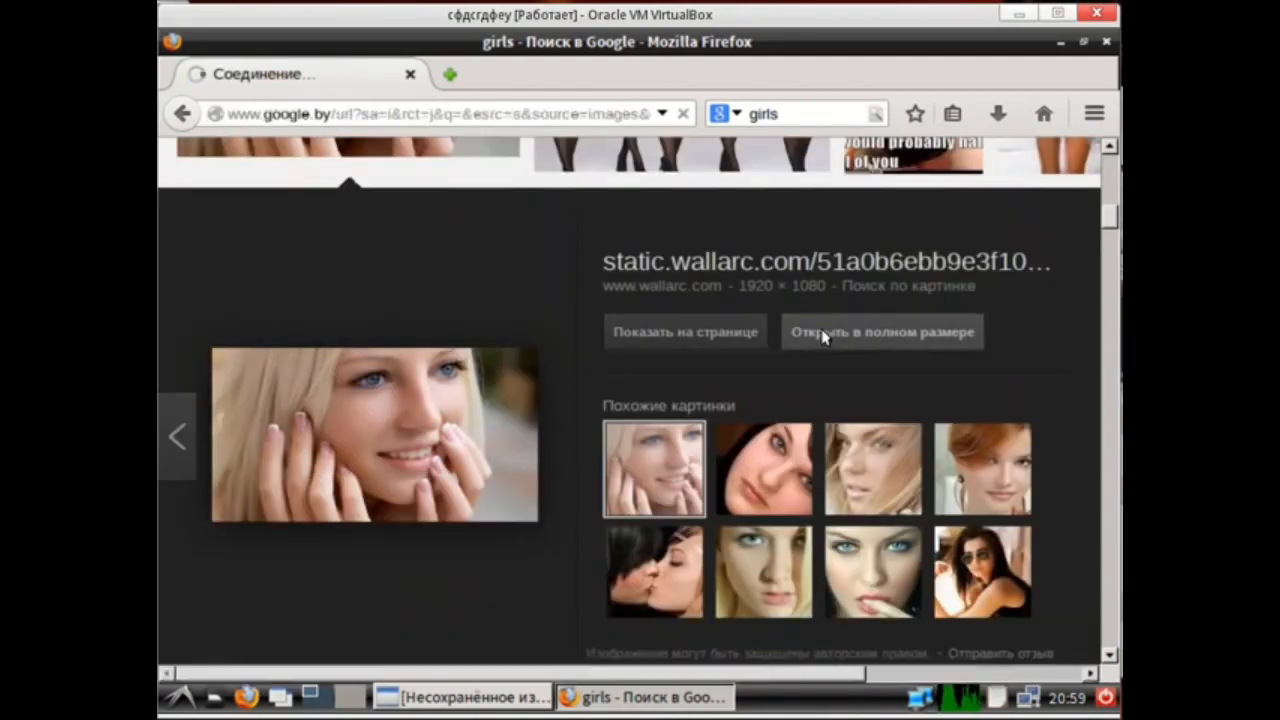
right_click(476, 329)
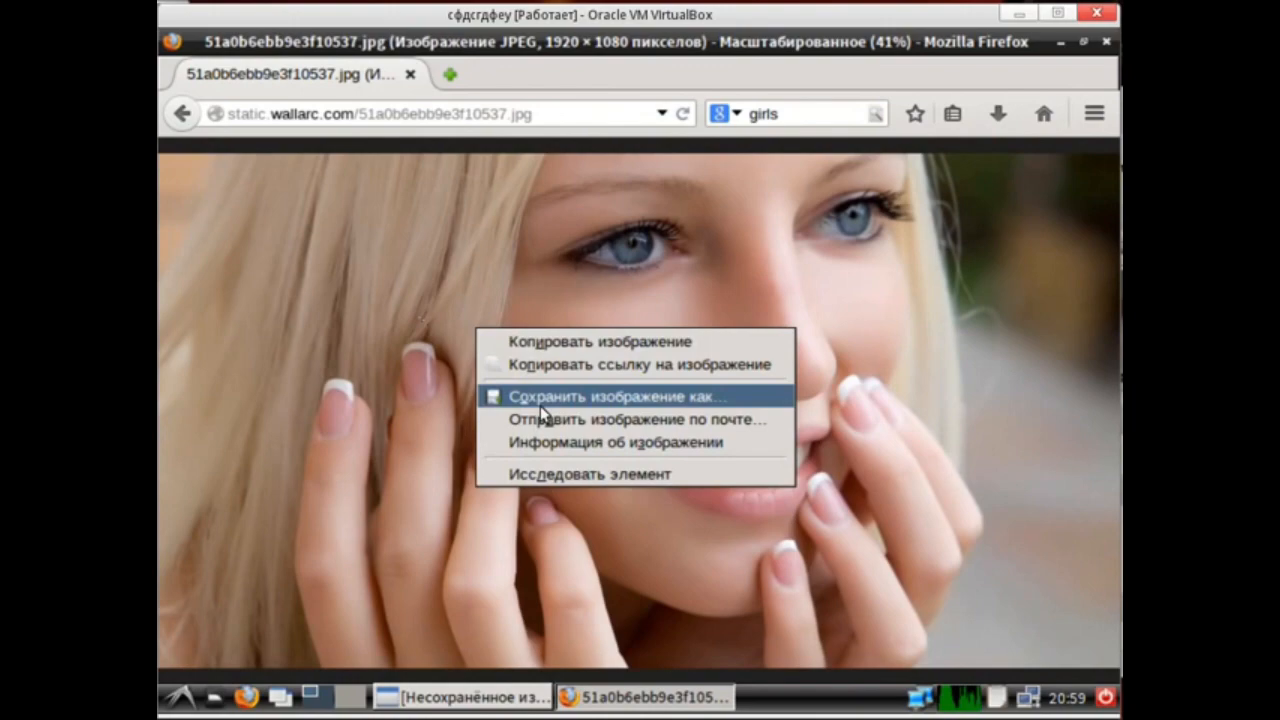
left_click(541, 402)
left_click(1020, 637)
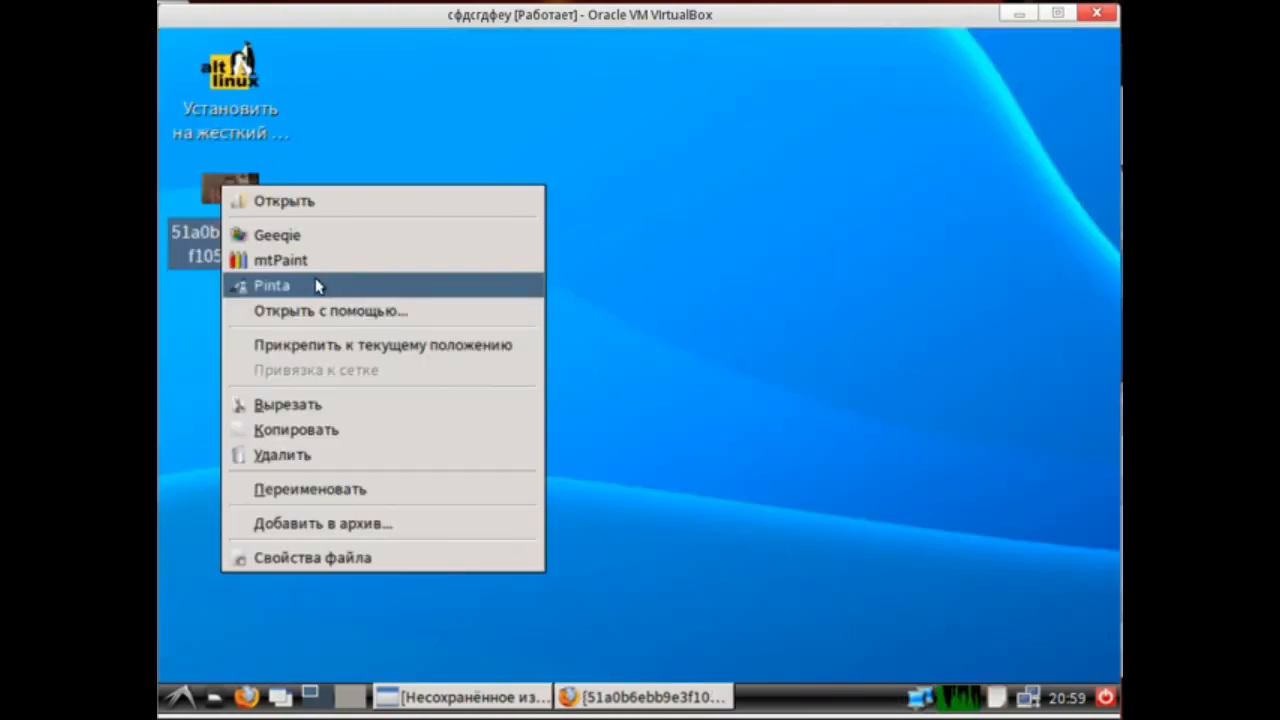
Open the downloaded image in Pinta and undo the accidental brush stroke.
left_click(314, 286)
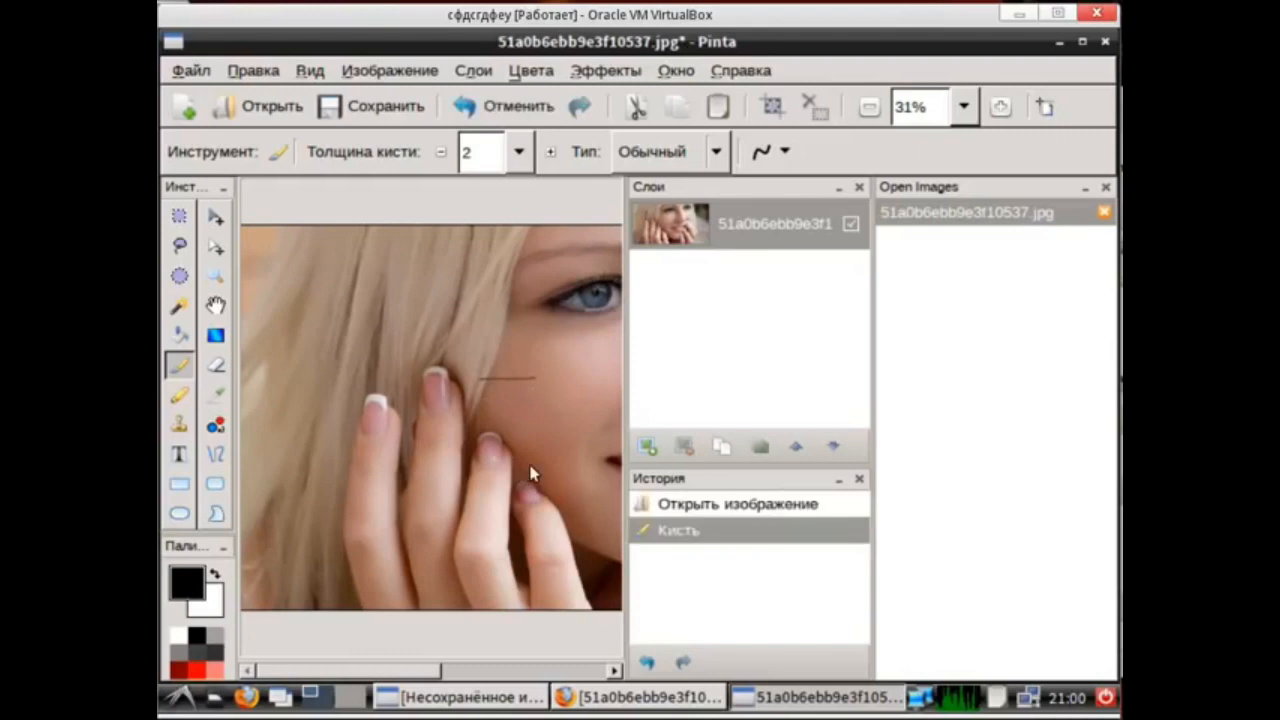
key("ctrl+z")
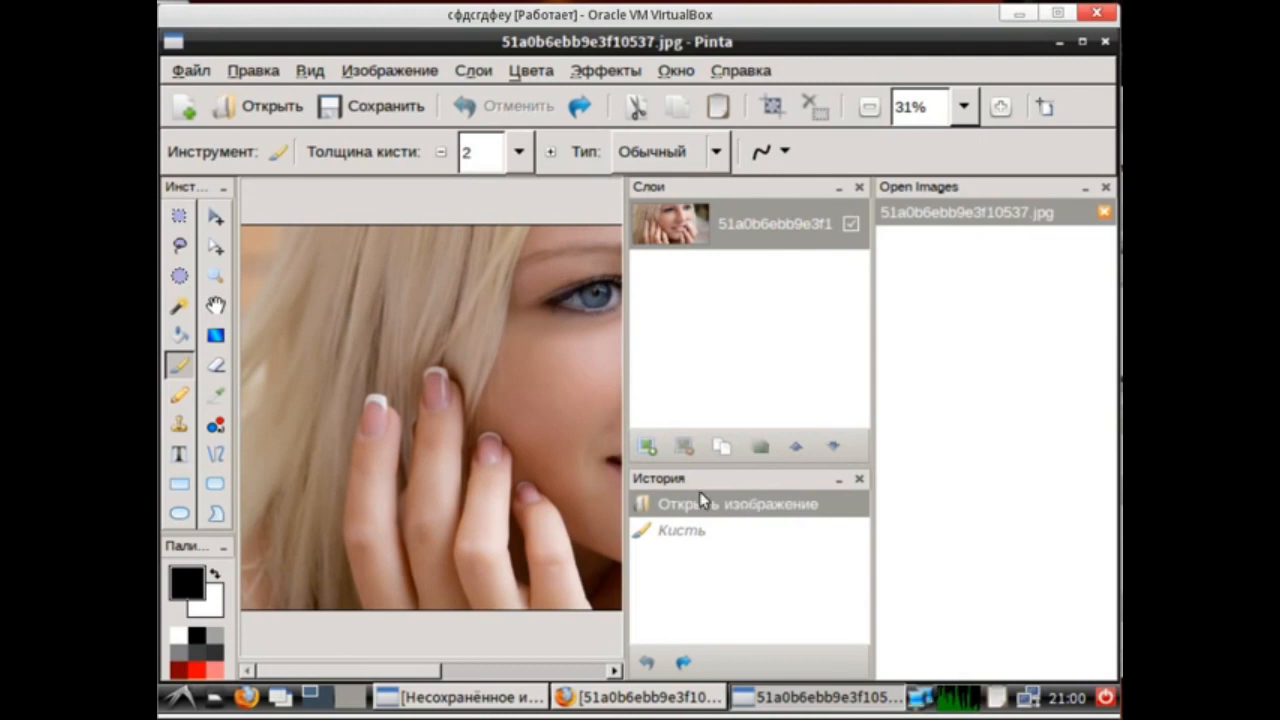
Apply Levels to the photo with input white at 233, input black at 10 and output gamma at 1,2.
left_click(475, 668)
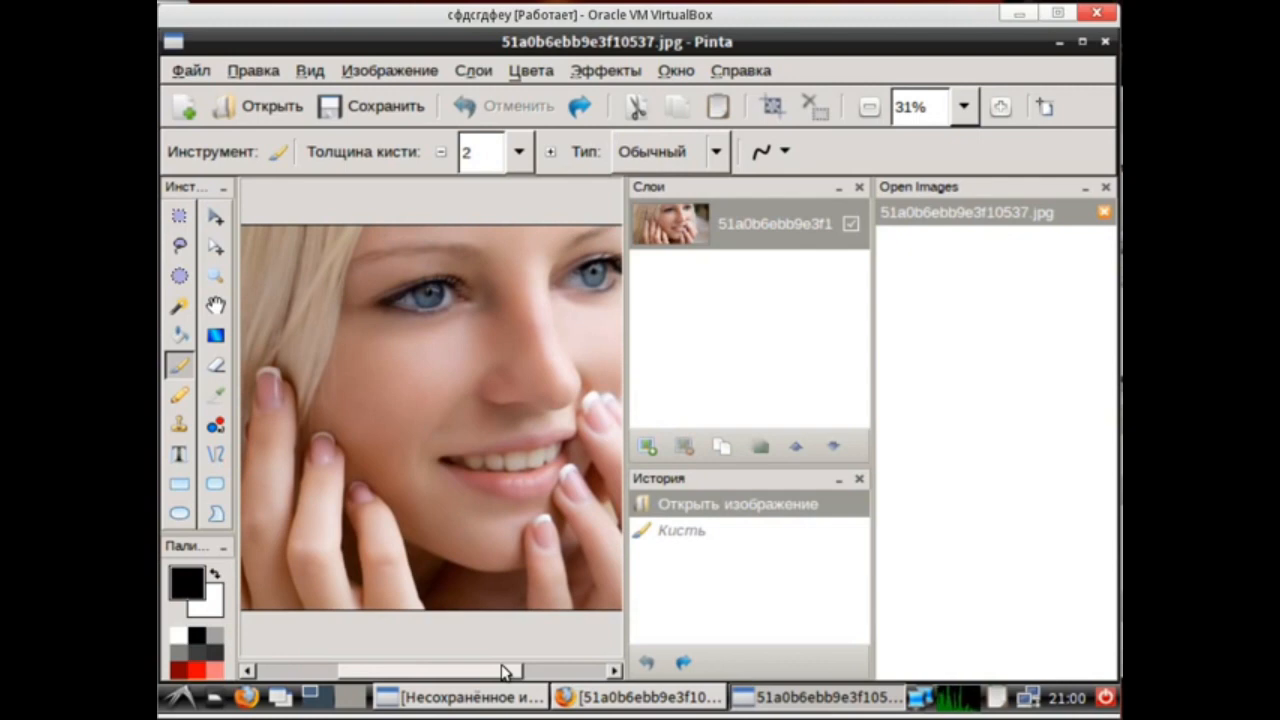
key("ctrl+l")
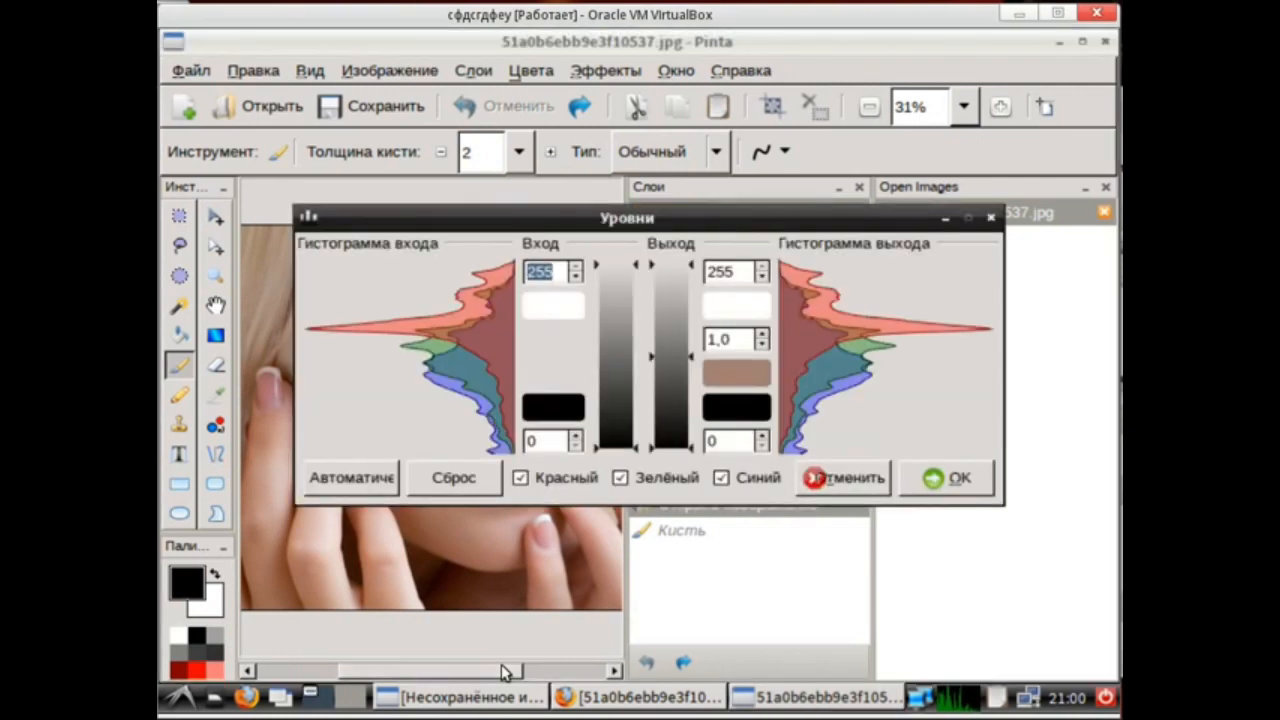
left_click_drag(532, 224, 511, 397)
left_click_drag(590, 578, 594, 626)
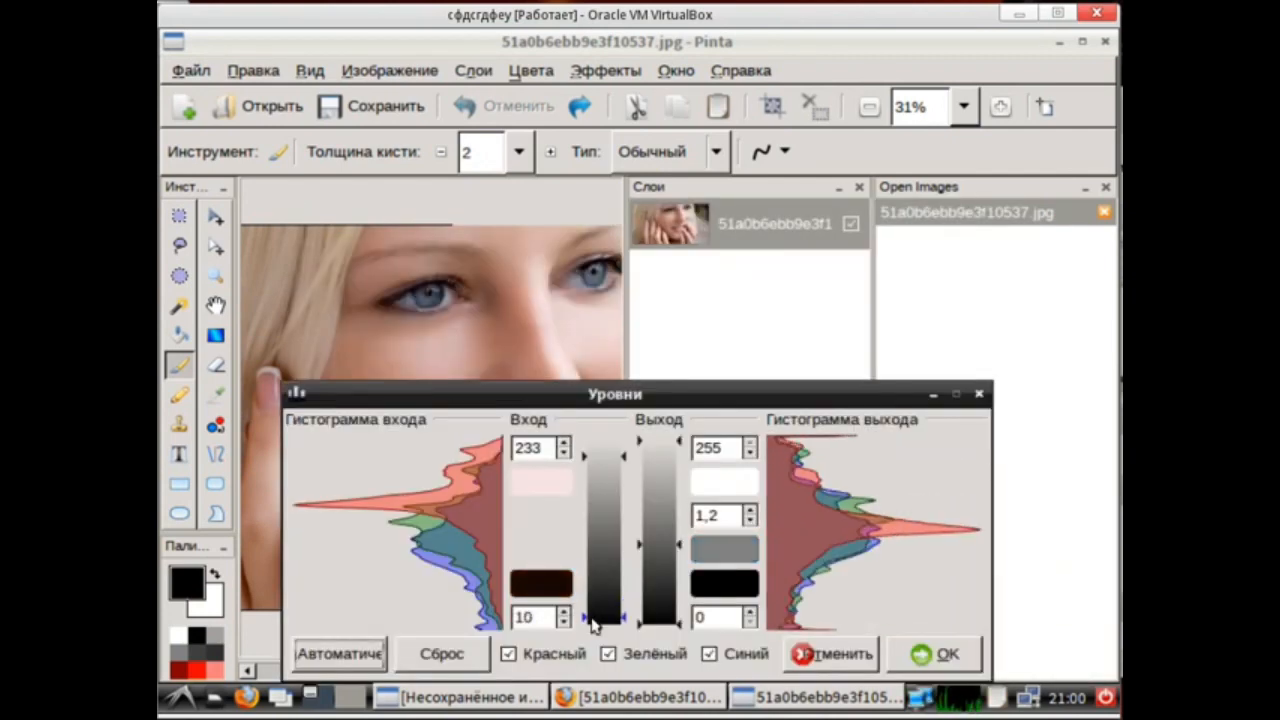
key("Return")
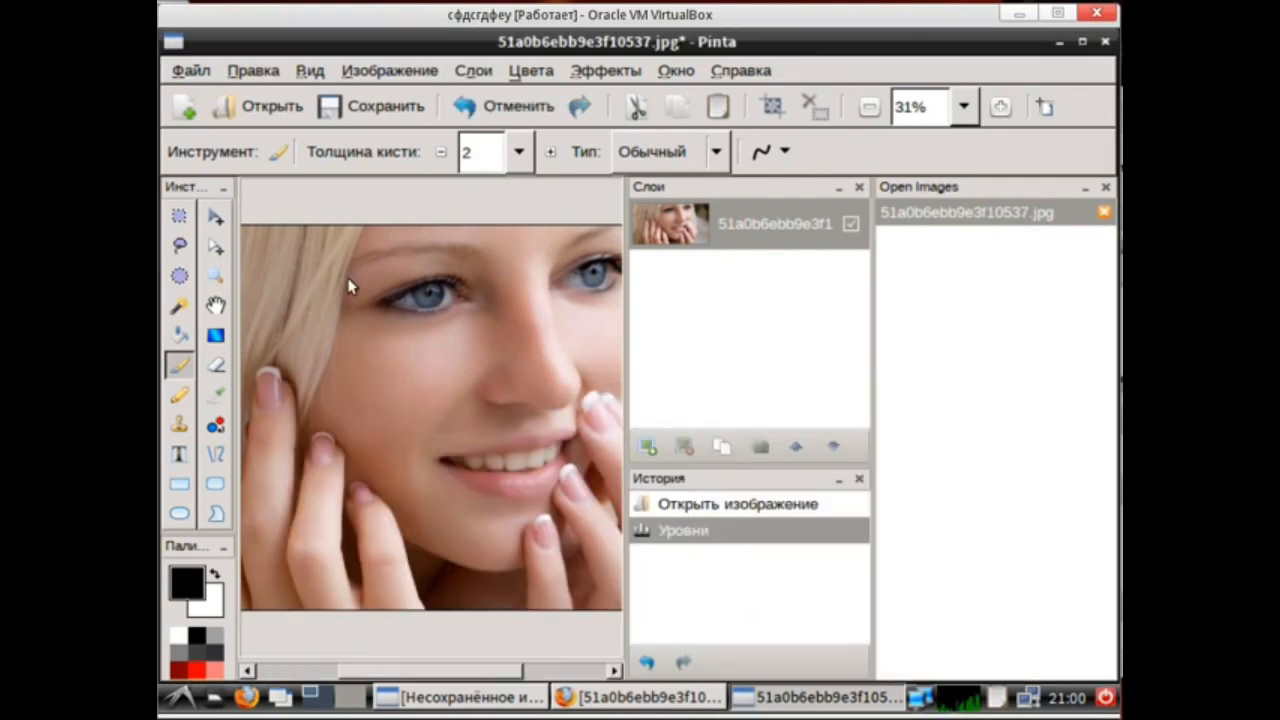
Brighten the photo with a Curves adjustment by raising the midpoint of the luminosity curve.
left_click(525, 74)
left_click(563, 123)
left_click_drag(864, 179, 648, 149)
left_click_drag(611, 372, 600, 342)
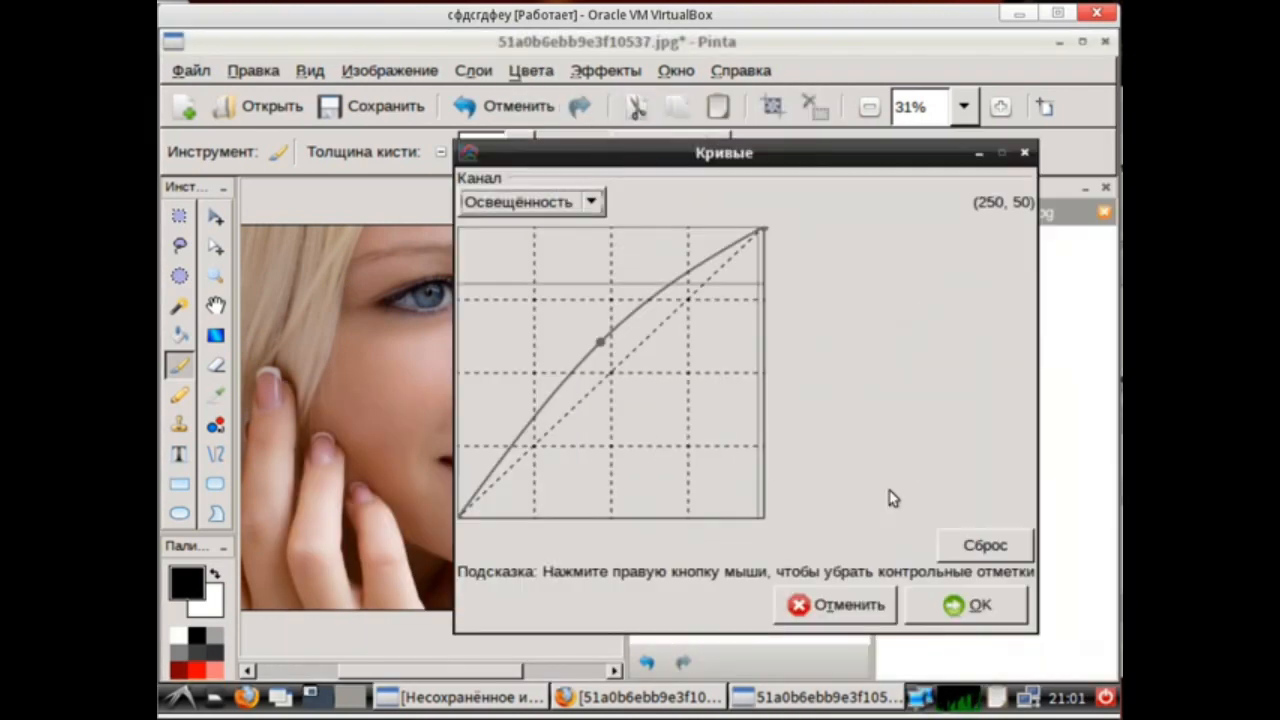
left_click(944, 609)
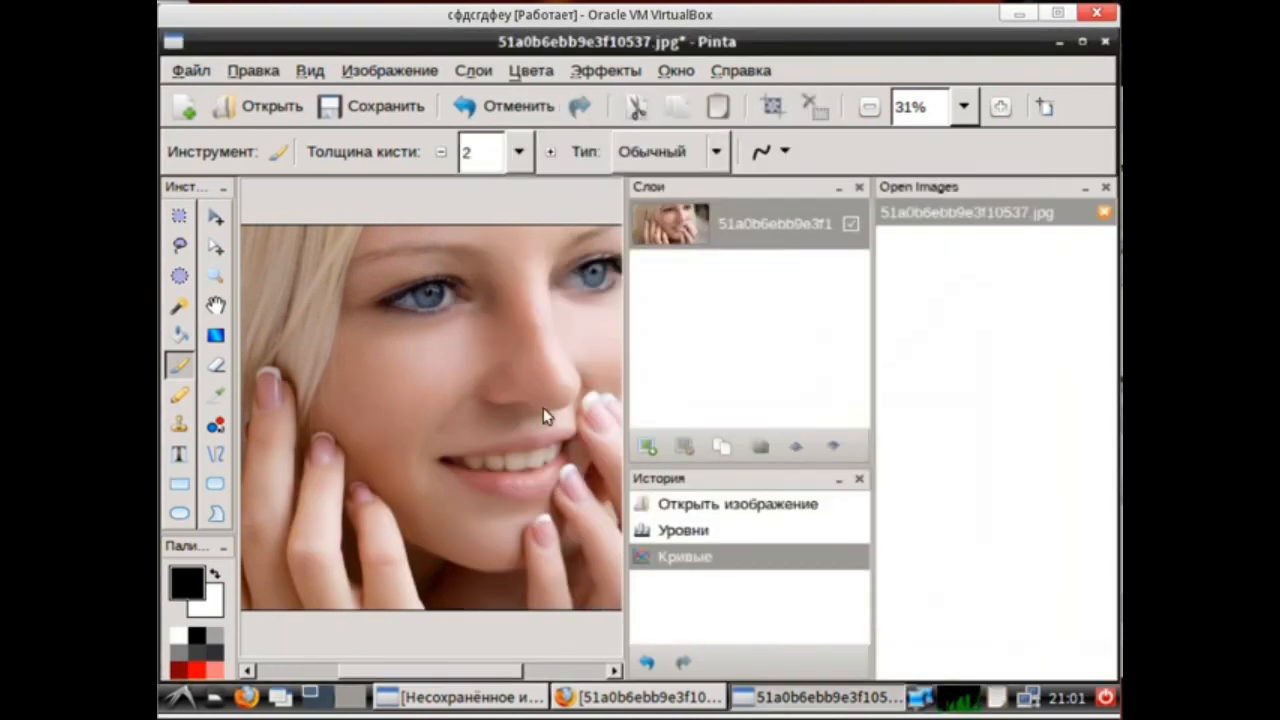
Close Pinta and discard the unsaved changes to the photo.
left_click(1105, 41)
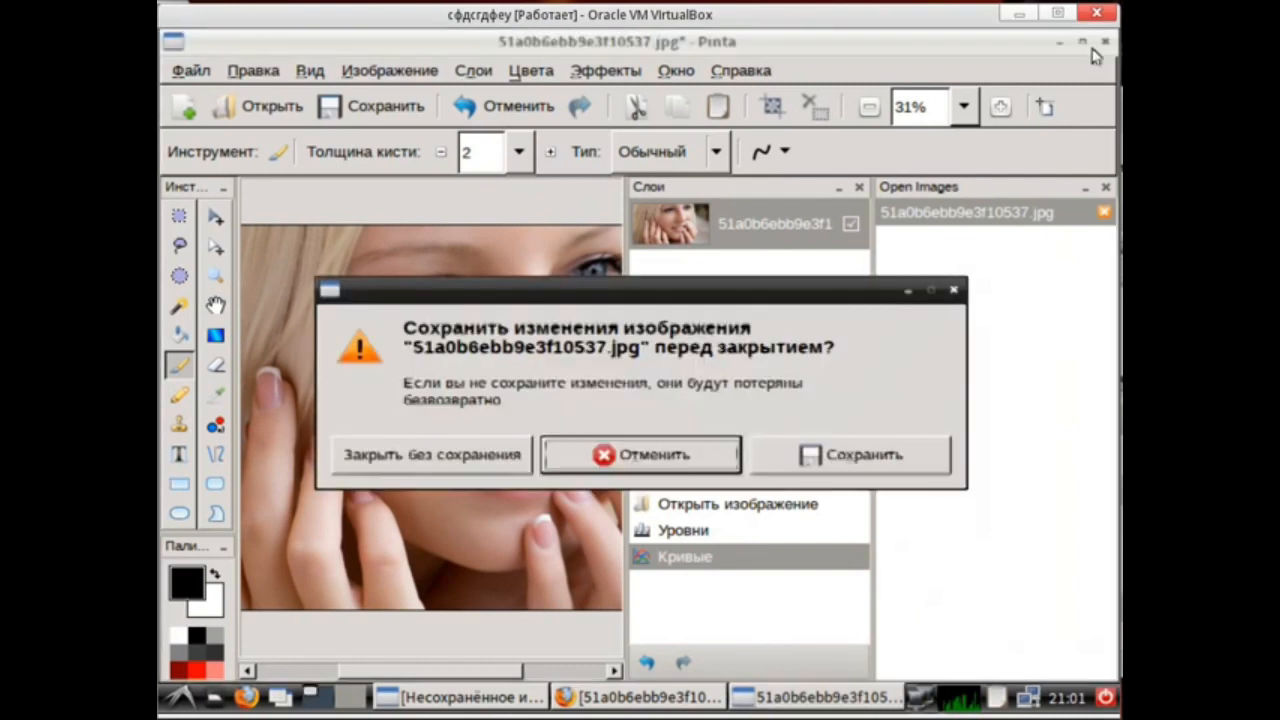
left_click(420, 452)
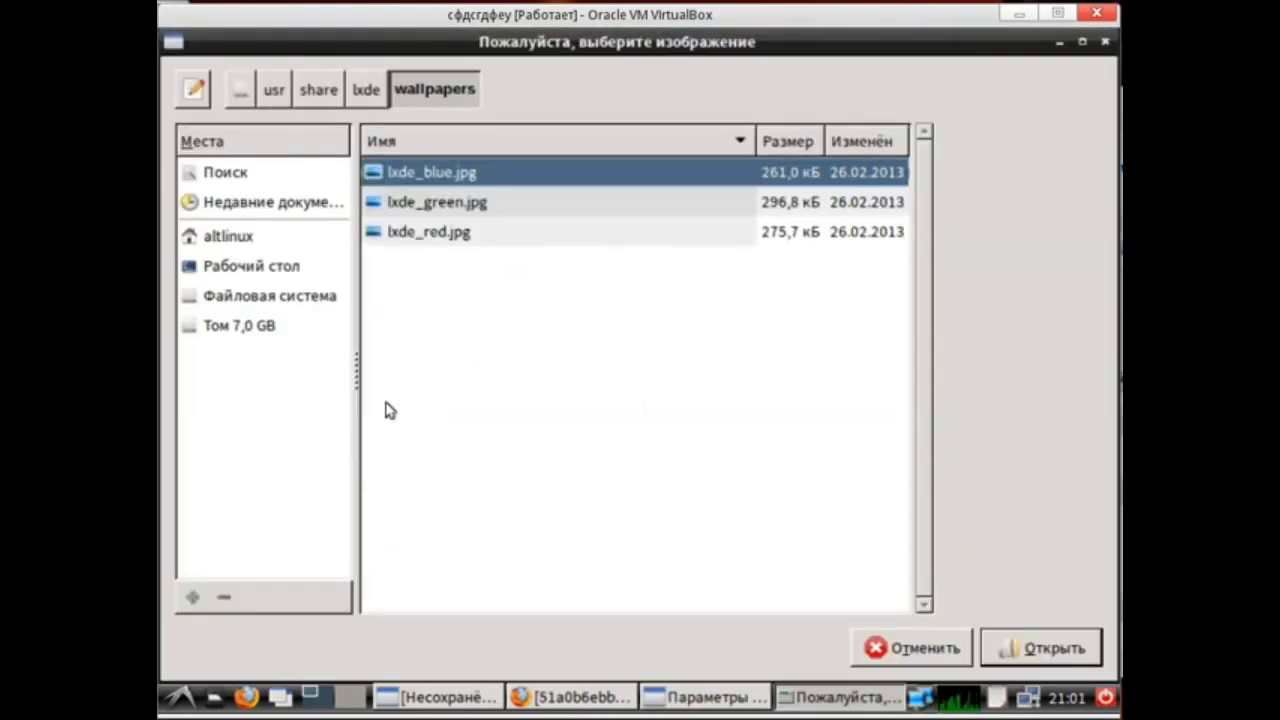
Choose the downloaded photo from the Desktop folder as the desktop wallpaper.
left_click(251, 266)
left_click(1040, 648)
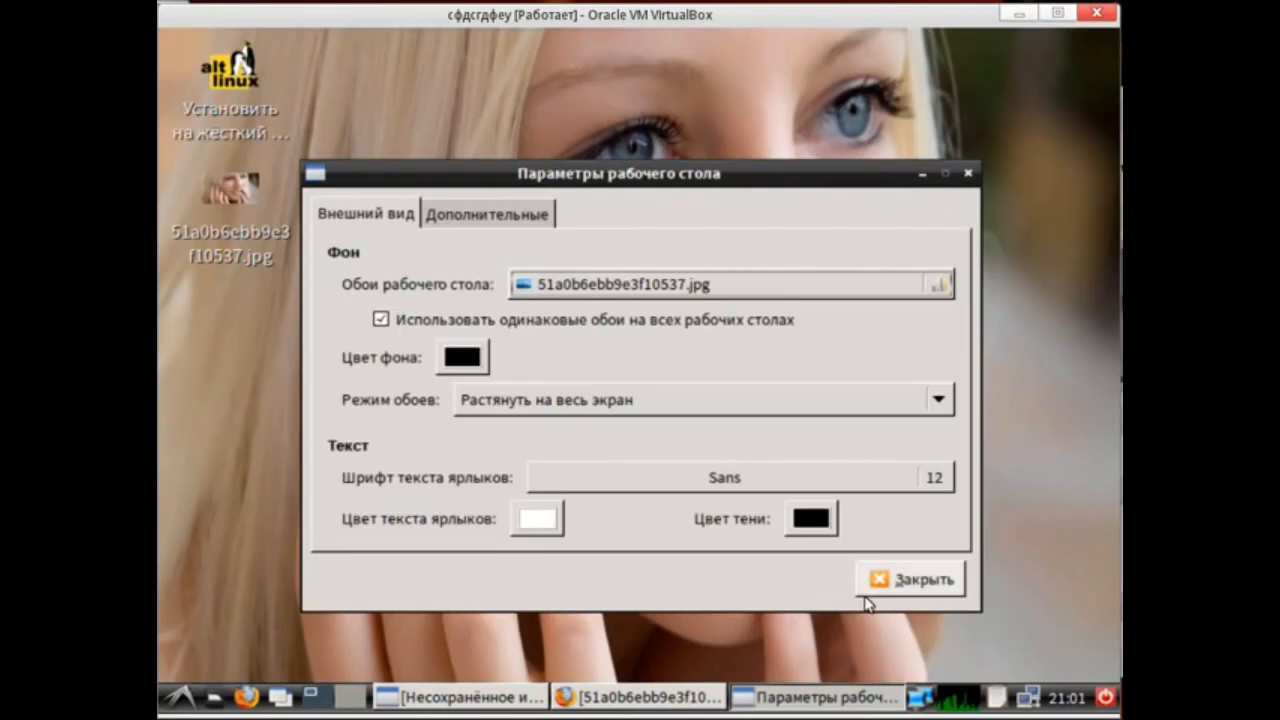
Change the wallpaper display mode.
left_click(566, 400)
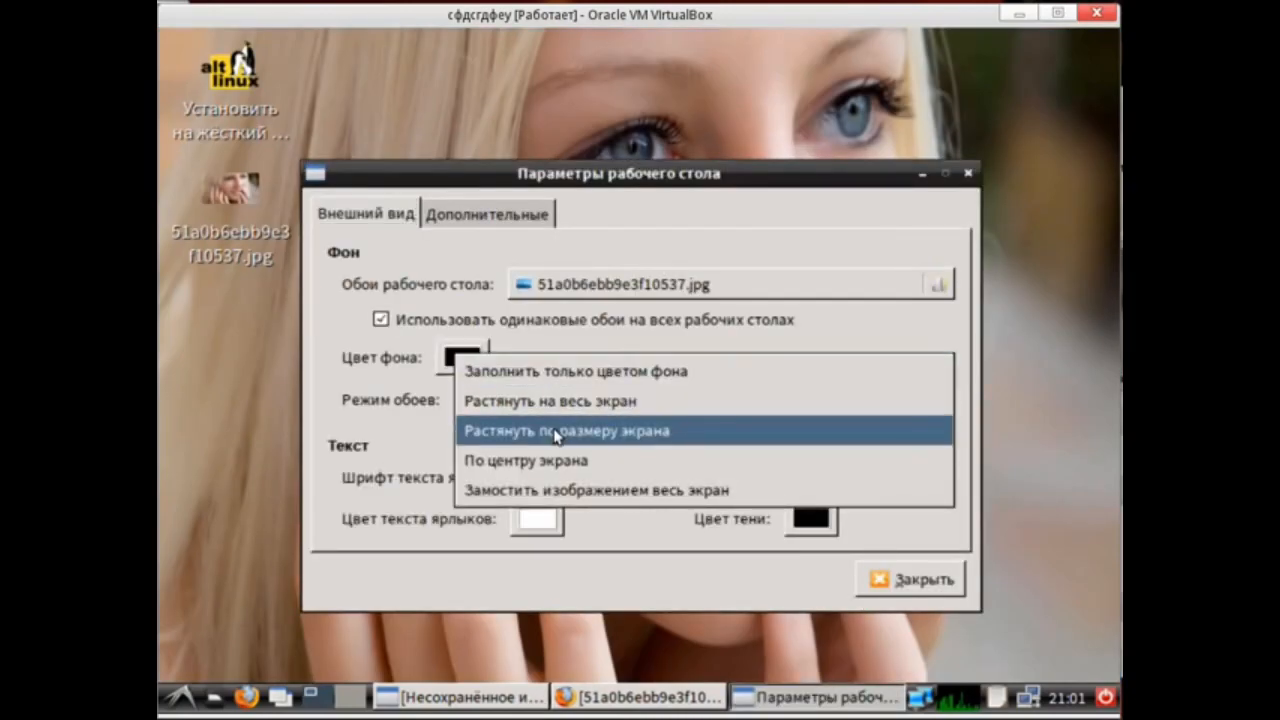